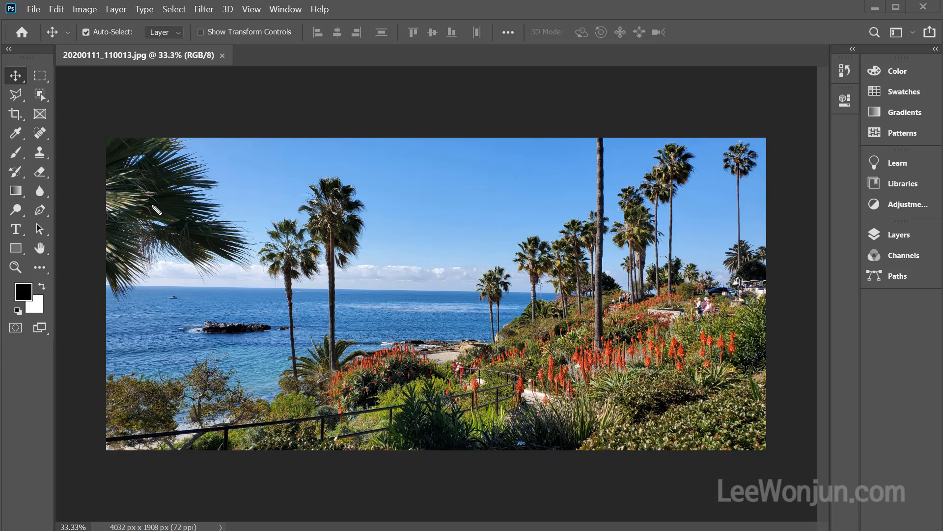
{"action": "left_click_drag", "start_coordinate": [111, 211], "coordinate": [122, 320]}
{"action": "left_click_drag", "start_coordinate": [142, 420], "coordinate": [137, 445]}
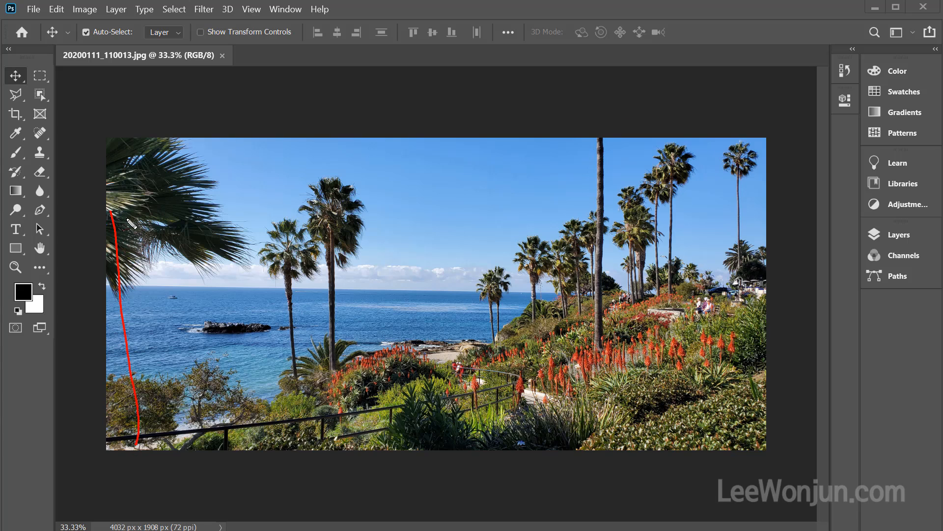
{"action": "mouse_move", "coordinate": [112, 218]}
{"action": "left_mouse_down"}
{"action": "mouse_move", "coordinate": [431, 333]}
{"action": "mouse_move", "coordinate": [415, 431]}
{"action": "mouse_move", "coordinate": [135, 459]}
{"action": "left_mouse_up"}
{"action": "mouse_move", "coordinate": [732, 183]}
{"action": "left_mouse_down"}
{"action": "mouse_move", "coordinate": [604, 189]}
{"action": "mouse_move", "coordinate": [456, 247]}
{"action": "left_mouse_up"}
{"action": "mouse_move", "coordinate": [475, 208]}
{"action": "left_mouse_down"}
{"action": "mouse_move", "coordinate": [446, 261]}
{"action": "mouse_move", "coordinate": [515, 259]}
{"action": "left_mouse_up"}
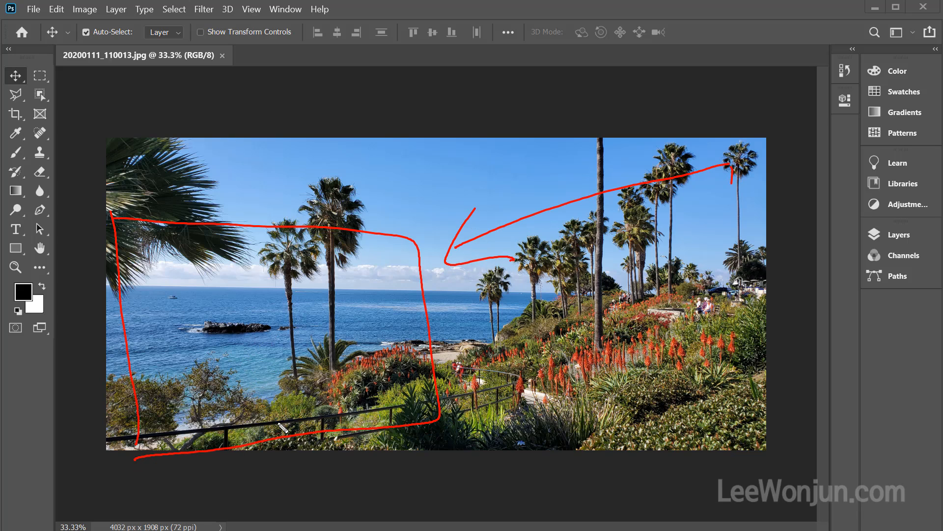
{"action": "left_click_drag", "start_coordinate": [276, 409], "coordinate": [278, 428]}
{"action": "left_click_drag", "start_coordinate": [282, 355], "coordinate": [297, 448]}
{"action": "left_click_drag", "start_coordinate": [313, 334], "coordinate": [315, 428]}
{"action": "left_click_drag", "start_coordinate": [309, 296], "coordinate": [321, 408]}
{"action": "left_click_drag", "start_coordinate": [338, 297], "coordinate": [354, 410]}
{"action": "left_click_drag", "start_coordinate": [372, 295], "coordinate": [390, 435]}
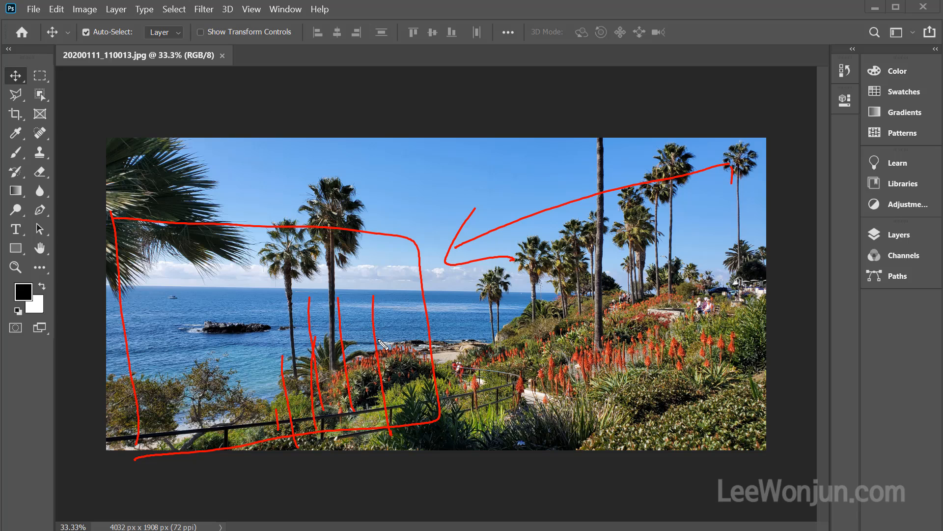
{"action": "left_click_drag", "start_coordinate": [372, 274], "coordinate": [360, 293]}
{"action": "mouse_move", "coordinate": [121, 251]}
{"action": "left_mouse_down"}
{"action": "mouse_move", "coordinate": [152, 275]}
{"action": "mouse_move", "coordinate": [155, 353]}
{"action": "left_mouse_up"}
{"action": "left_click_drag", "start_coordinate": [196, 311], "coordinate": [216, 447]}
{"action": "left_click_drag", "start_coordinate": [235, 338], "coordinate": [242, 427]}
{"action": "left_click_drag", "start_coordinate": [209, 288], "coordinate": [246, 297]}
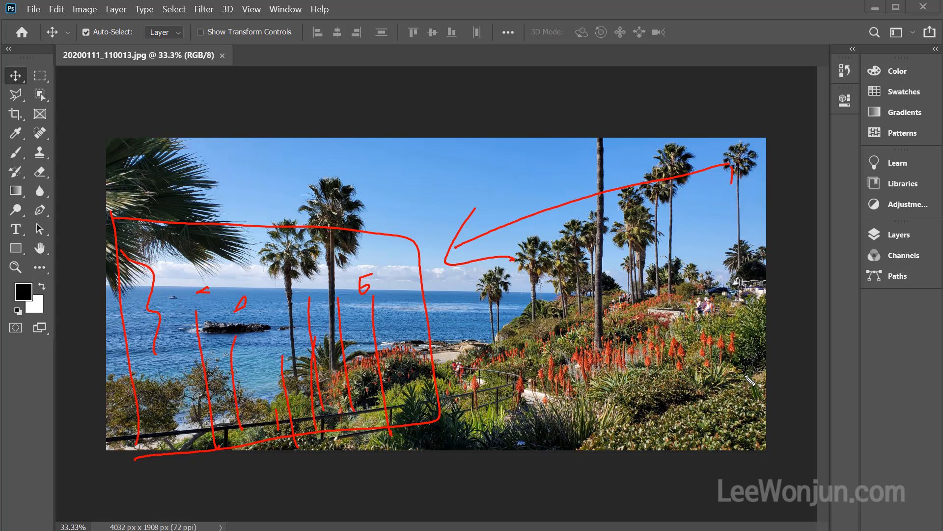
{"action": "mouse_move", "coordinate": [663, 425]}
{"action": "left_mouse_down"}
{"action": "mouse_move", "coordinate": [153, 432]}
{"action": "mouse_move", "coordinate": [558, 94]}
{"action": "mouse_move", "coordinate": [754, 377]}
{"action": "left_mouse_up"}
{"action": "left_click_drag", "start_coordinate": [715, 436], "coordinate": [520, 490]}
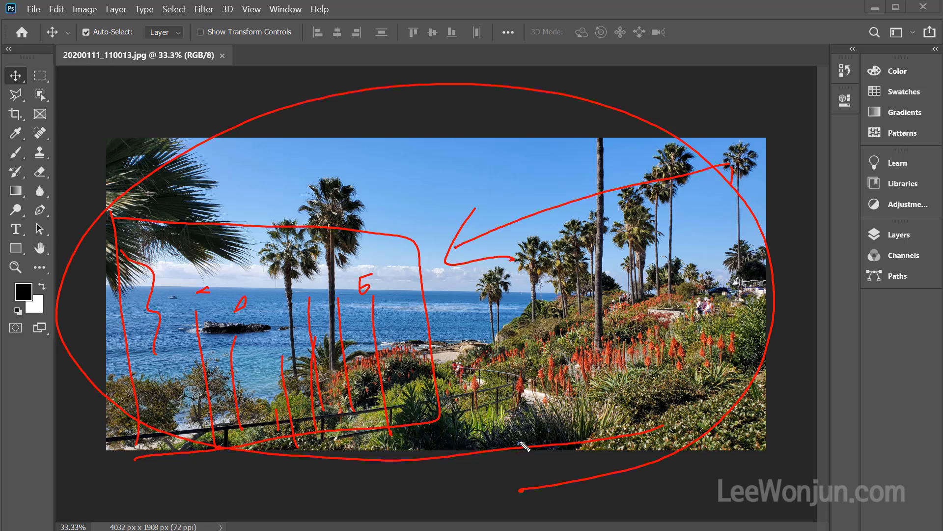
{"action": "mouse_move", "coordinate": [693, 147]}
{"action": "left_mouse_down"}
{"action": "mouse_move", "coordinate": [476, 221]}
{"action": "mouse_move", "coordinate": [383, 270]}
{"action": "left_mouse_up"}
{"action": "mouse_move", "coordinate": [385, 225]}
{"action": "left_mouse_down"}
{"action": "mouse_move", "coordinate": [399, 282]}
{"action": "mouse_move", "coordinate": [386, 248]}
{"action": "left_mouse_up"}
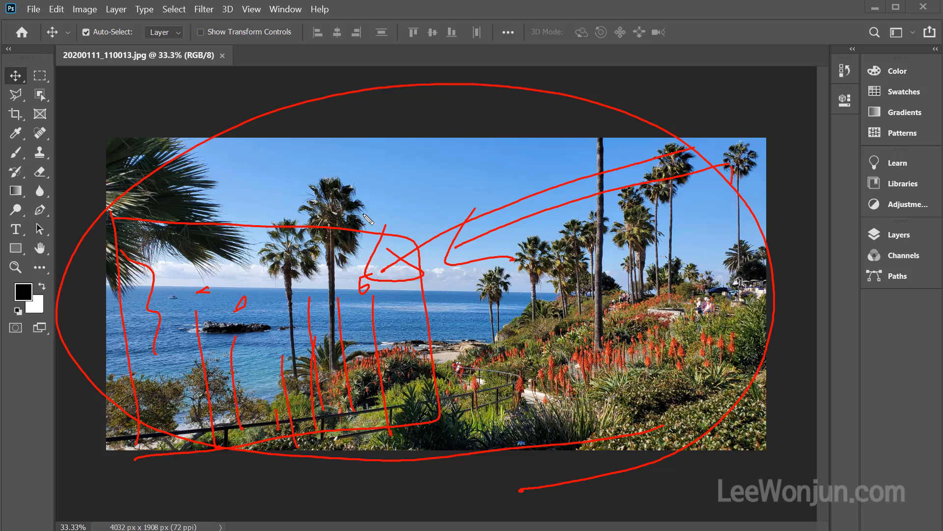
{"action": "key", "text": "e"}
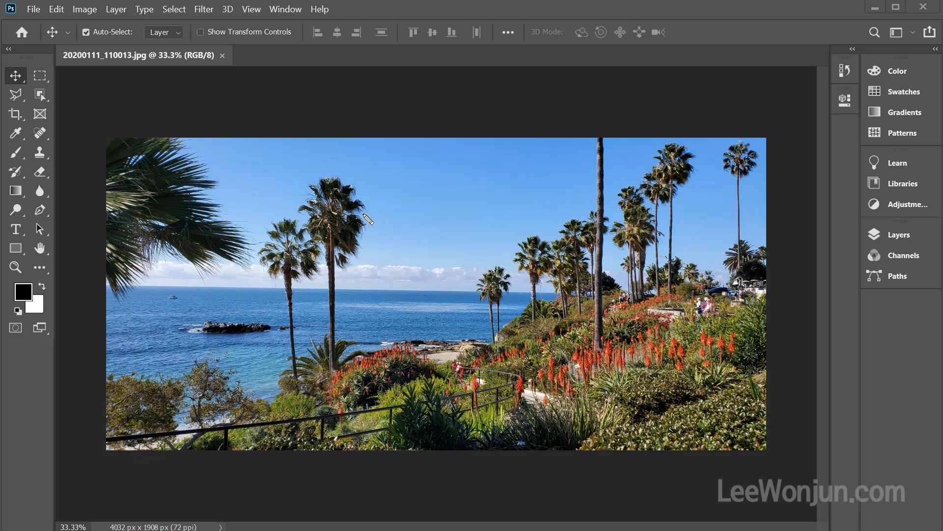
{"action": "mouse_move", "coordinate": [110, 236]}
{"action": "left_mouse_down"}
{"action": "mouse_move", "coordinate": [487, 246]}
{"action": "mouse_move", "coordinate": [501, 419]}
{"action": "mouse_move", "coordinate": [489, 444]}
{"action": "mouse_move", "coordinate": [311, 461]}
{"action": "mouse_move", "coordinate": [161, 460]}
{"action": "mouse_move", "coordinate": [114, 434]}
{"action": "mouse_move", "coordinate": [110, 238]}
{"action": "left_mouse_up"}
{"action": "left_click_drag", "start_coordinate": [319, 131], "coordinate": [252, 199]}
{"action": "left_click_drag", "start_coordinate": [251, 144], "coordinate": [368, 207]}
{"action": "left_click_drag", "start_coordinate": [534, 139], "coordinate": [469, 201]}
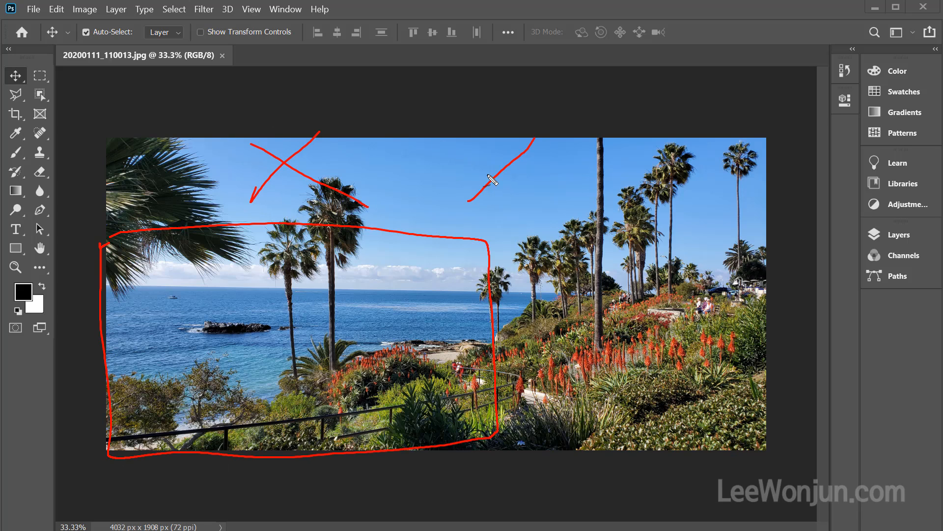
{"action": "left_click_drag", "start_coordinate": [457, 156], "coordinate": [554, 221]}
{"action": "left_click_drag", "start_coordinate": [706, 162], "coordinate": [625, 244]}
{"action": "left_click_drag", "start_coordinate": [629, 168], "coordinate": [722, 270]}
{"action": "left_click_drag", "start_coordinate": [594, 305], "coordinate": [531, 400]}
{"action": "left_click_drag", "start_coordinate": [524, 310], "coordinate": [620, 390]}
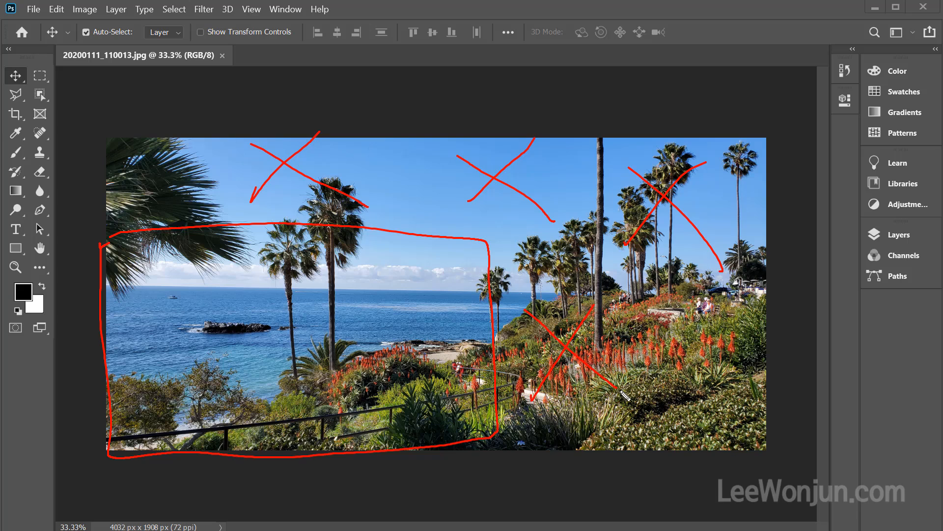
{"action": "left_click_drag", "start_coordinate": [722, 326], "coordinate": [640, 409]}
{"action": "left_click_drag", "start_coordinate": [638, 318], "coordinate": [732, 416]}
{"action": "mouse_move", "coordinate": [112, 167]}
{"action": "left_mouse_down"}
{"action": "mouse_move", "coordinate": [187, 86]}
{"action": "mouse_move", "coordinate": [805, 97]}
{"action": "mouse_move", "coordinate": [814, 125]}
{"action": "mouse_move", "coordinate": [807, 444]}
{"action": "mouse_move", "coordinate": [770, 448]}
{"action": "left_mouse_up"}
{"action": "left_click_drag", "start_coordinate": [196, 75], "coordinate": [167, 123]}
{"action": "left_click_drag", "start_coordinate": [241, 86], "coordinate": [233, 119]}
{"action": "left_click_drag", "start_coordinate": [313, 93], "coordinate": [308, 127]}
{"action": "left_click_drag", "start_coordinate": [377, 91], "coordinate": [375, 120]}
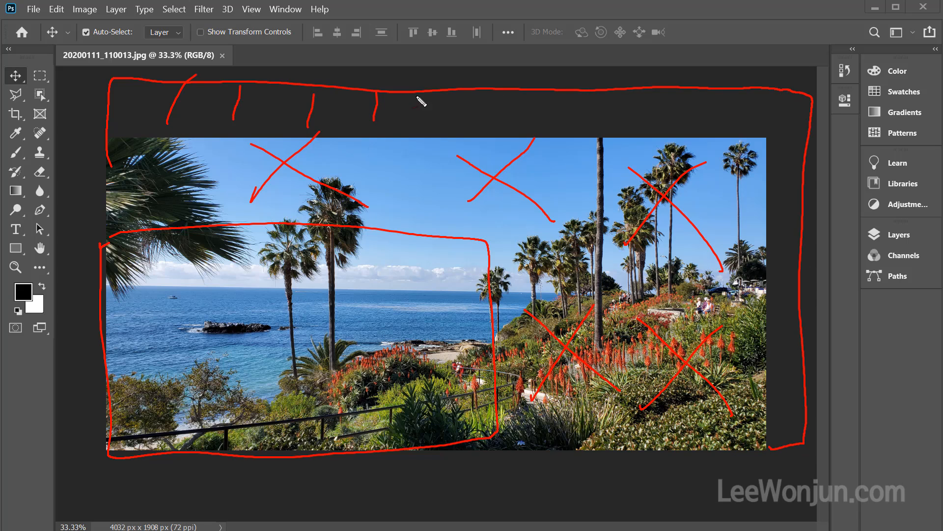
{"action": "left_click_drag", "start_coordinate": [442, 95], "coordinate": [440, 126]}
{"action": "left_click_drag", "start_coordinate": [526, 97], "coordinate": [521, 133]}
{"action": "left_click_drag", "start_coordinate": [593, 93], "coordinate": [583, 124]}
{"action": "left_click_drag", "start_coordinate": [640, 98], "coordinate": [635, 124]}
{"action": "left_click_drag", "start_coordinate": [699, 96], "coordinate": [695, 124]}
{"action": "mouse_move", "coordinate": [768, 103]}
{"action": "left_mouse_down"}
{"action": "mouse_move", "coordinate": [760, 126]}
{"action": "mouse_move", "coordinate": [779, 155]}
{"action": "left_mouse_up"}
{"action": "left_click_drag", "start_coordinate": [798, 159], "coordinate": [775, 205]}
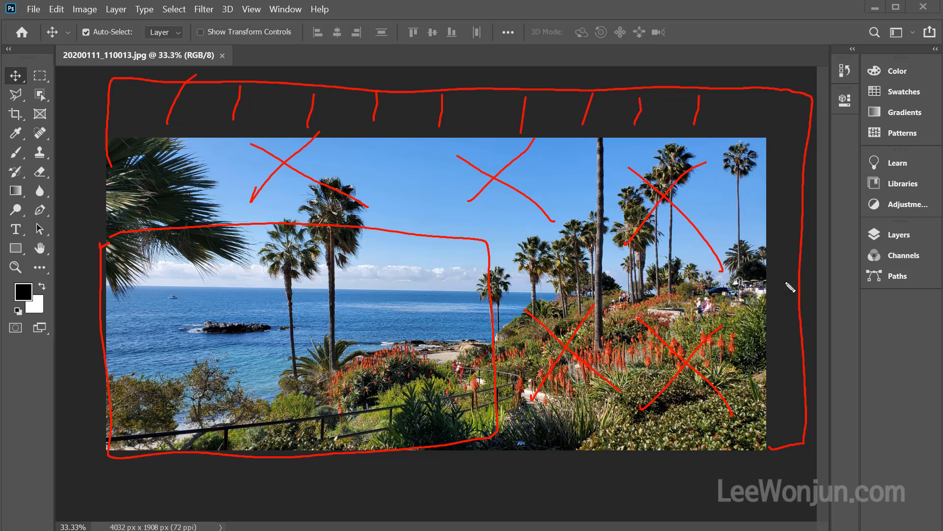
{"action": "left_click_drag", "start_coordinate": [777, 327], "coordinate": [775, 361]}
{"action": "left_click_drag", "start_coordinate": [796, 372], "coordinate": [791, 407]}
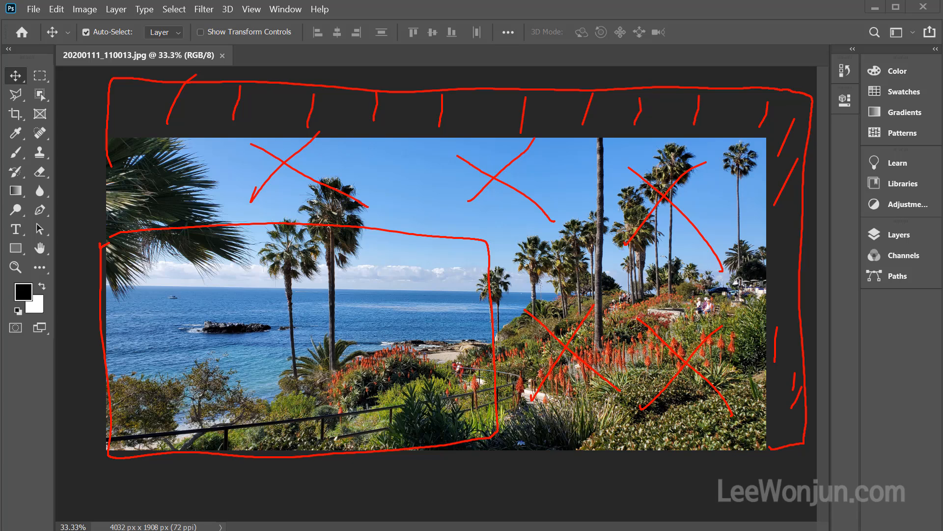
{"action": "mouse_move", "coordinate": [98, 448]}
{"action": "left_mouse_down"}
{"action": "mouse_move", "coordinate": [82, 343]}
{"action": "mouse_move", "coordinate": [96, 139]}
{"action": "mouse_move", "coordinate": [697, 122]}
{"action": "mouse_move", "coordinate": [749, 218]}
{"action": "mouse_move", "coordinate": [780, 442]}
{"action": "mouse_move", "coordinate": [376, 446]}
{"action": "left_mouse_up"}
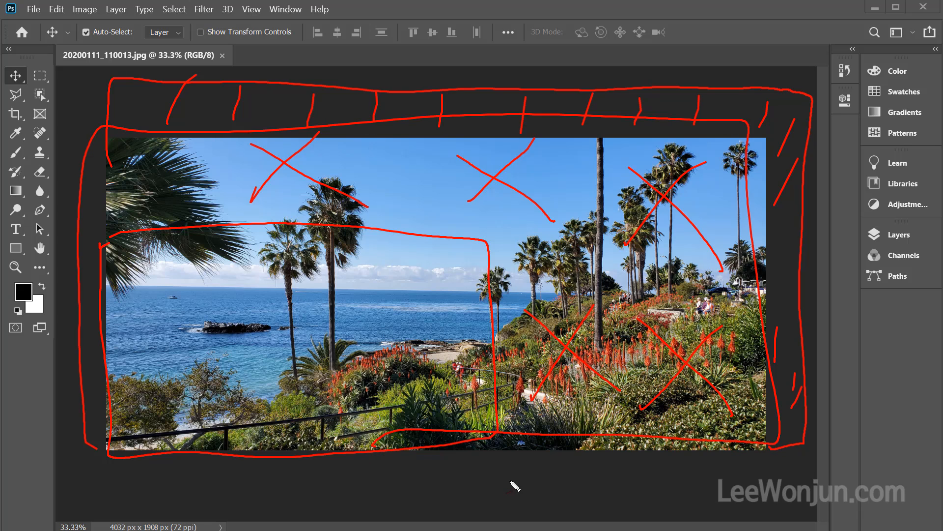
{"action": "mouse_move", "coordinate": [62, 247]}
{"action": "left_mouse_down"}
{"action": "mouse_move", "coordinate": [432, 239]}
{"action": "mouse_move", "coordinate": [495, 305]}
{"action": "mouse_move", "coordinate": [505, 490]}
{"action": "left_mouse_up"}
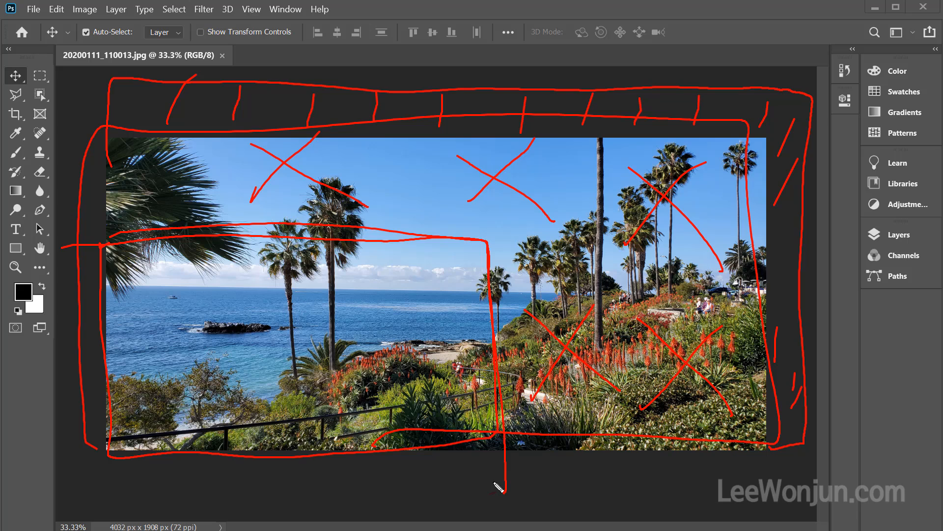
{"action": "mouse_move", "coordinate": [101, 306]}
{"action": "left_mouse_down"}
{"action": "mouse_move", "coordinate": [99, 148]}
{"action": "mouse_move", "coordinate": [153, 78]}
{"action": "mouse_move", "coordinate": [802, 92]}
{"action": "mouse_move", "coordinate": [829, 350]}
{"action": "mouse_move", "coordinate": [800, 434]}
{"action": "mouse_move", "coordinate": [693, 428]}
{"action": "left_mouse_up"}
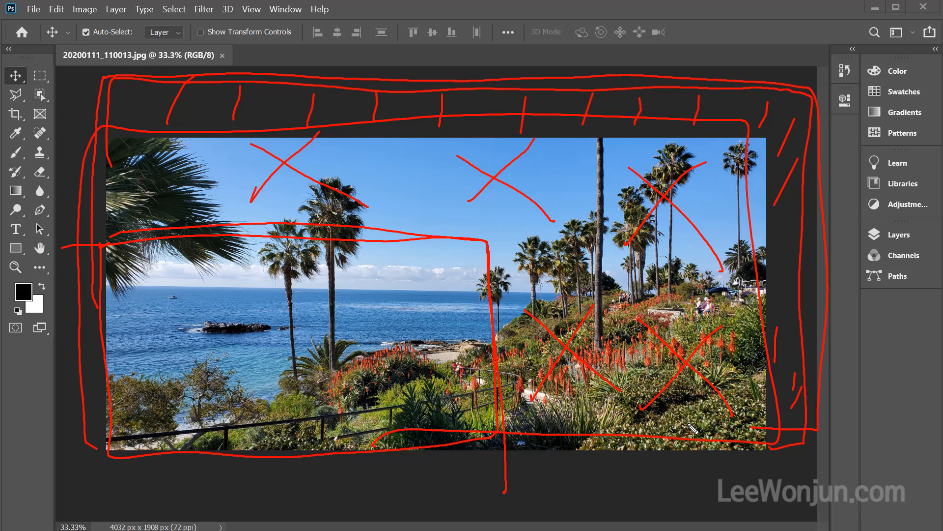
{"action": "key", "text": "Escape"}
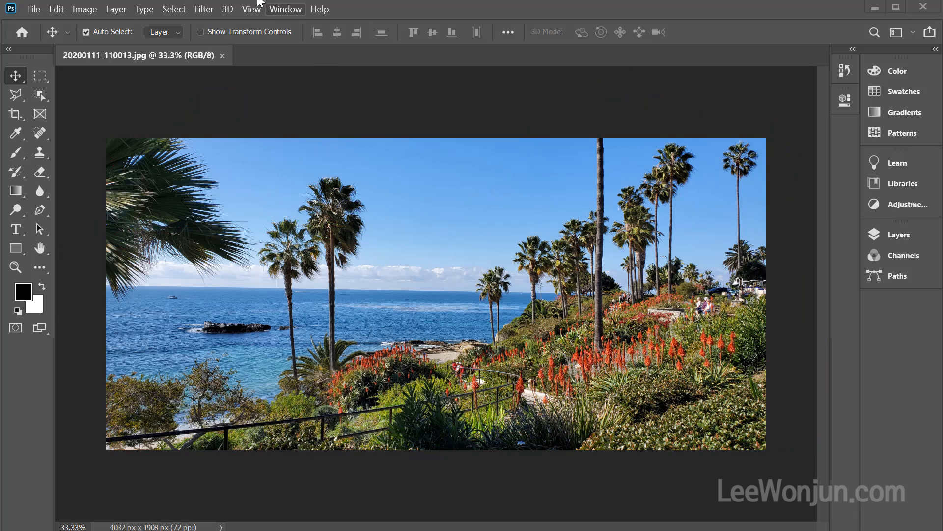
Place 20200116_130934.jpg from the sample folder into the open palm tree document, and also open it as its own document
{"action": "key", "text": "alt+Tab"}
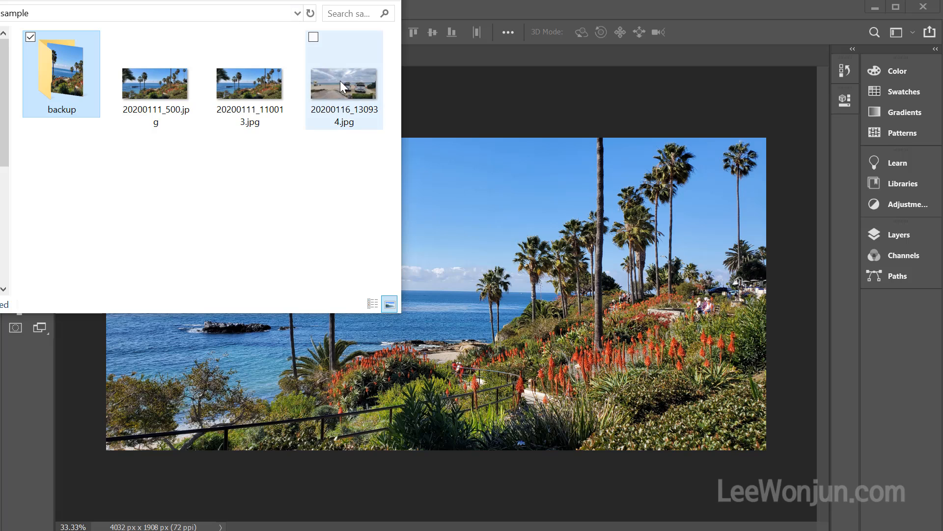
{"action": "left_click_drag", "start_coordinate": [341, 84], "coordinate": [473, 90]}
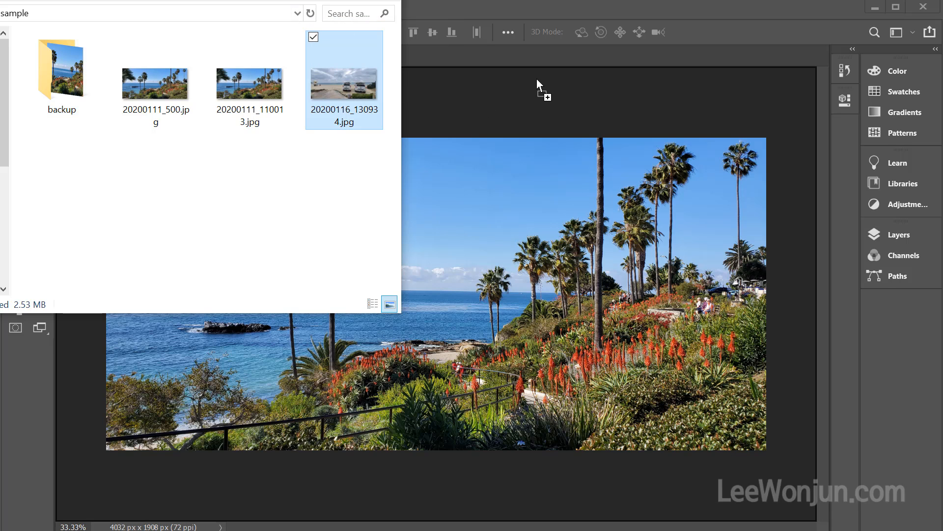
{"action": "left_click_drag", "start_coordinate": [536, 79], "coordinate": [536, 79]}
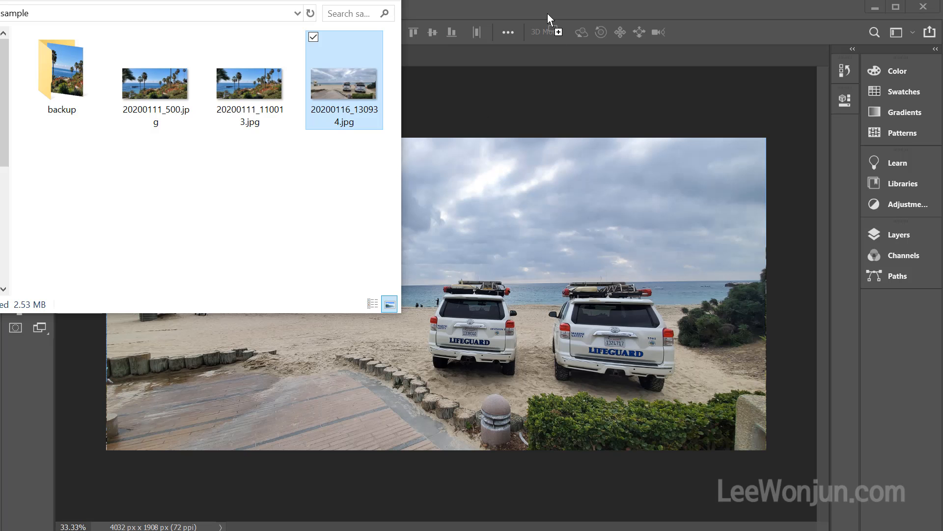
{"action": "left_click_drag", "start_coordinate": [547, 13], "coordinate": [548, 13]}
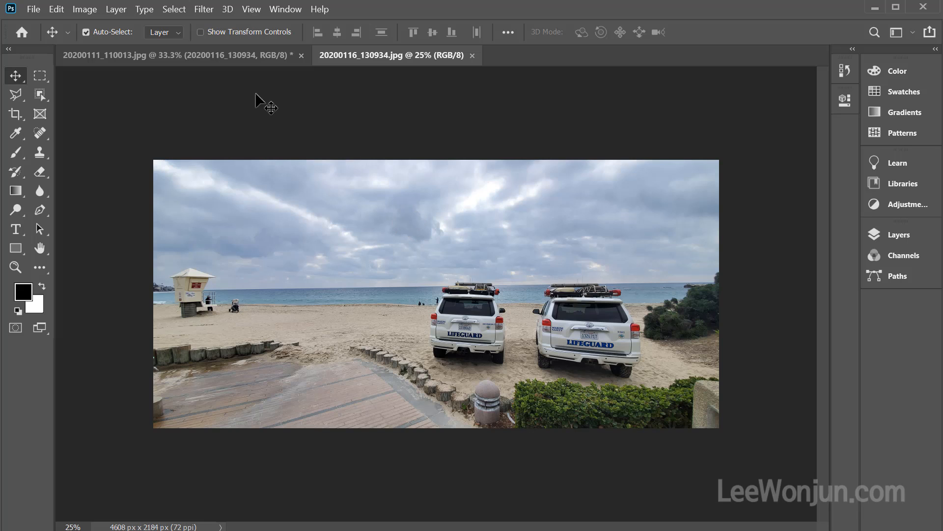
Open the canvas size settings for the 20200116_130934.jpg document
{"action": "left_click", "coordinate": [90, 10]}
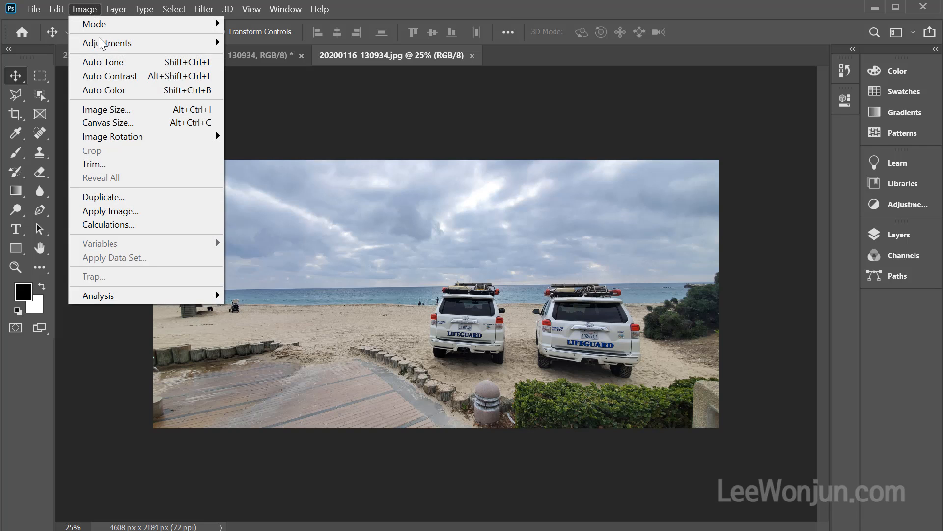
{"action": "left_click", "coordinate": [156, 127]}
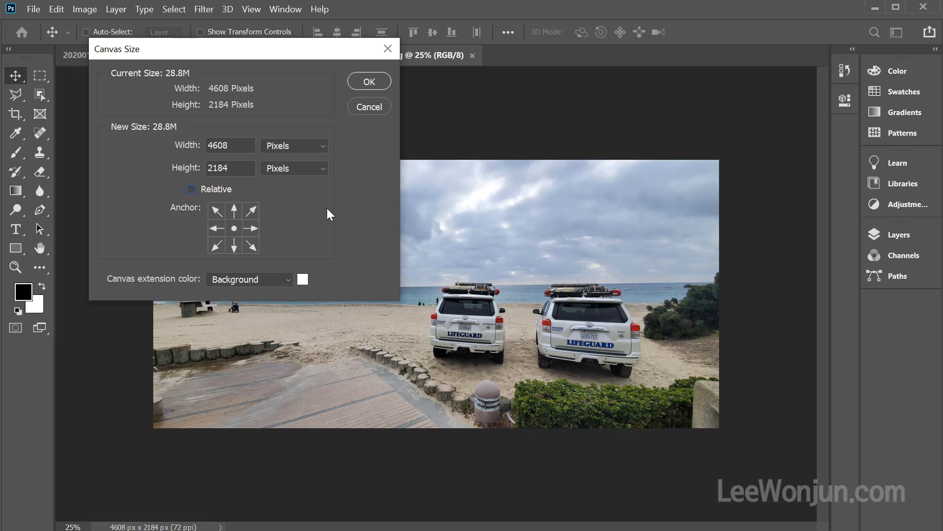
{"action": "key", "text": "ctrl+alt+d"}
{"action": "mouse_move", "coordinate": [287, 107]}
{"action": "left_mouse_down"}
{"action": "mouse_move", "coordinate": [276, 113]}
{"action": "mouse_move", "coordinate": [236, 54]}
{"action": "mouse_move", "coordinate": [254, 121]}
{"action": "left_mouse_up"}
{"action": "left_click_drag", "start_coordinate": [193, 155], "coordinate": [191, 145]}
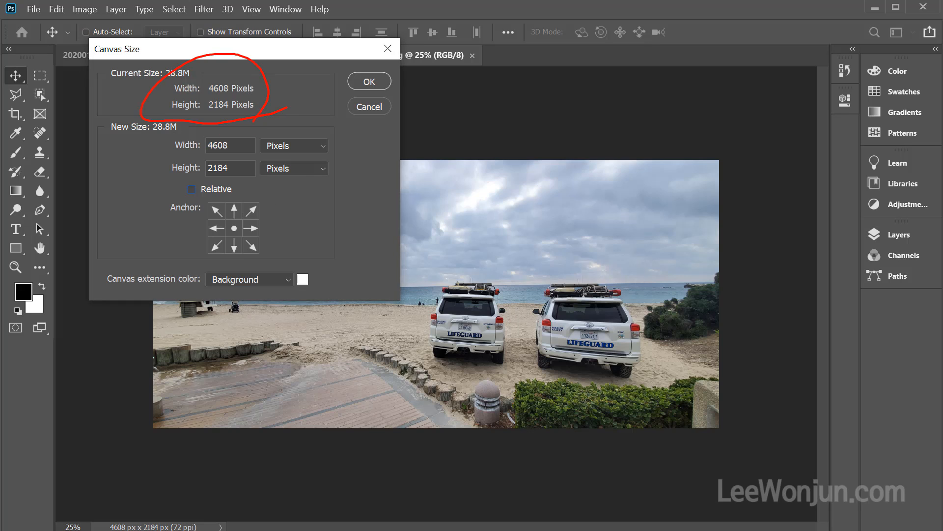
{"action": "mouse_move", "coordinate": [311, 191]}
{"action": "left_mouse_down"}
{"action": "mouse_move", "coordinate": [172, 190]}
{"action": "mouse_move", "coordinate": [296, 104]}
{"action": "mouse_move", "coordinate": [344, 181]}
{"action": "mouse_move", "coordinate": [294, 203]}
{"action": "left_mouse_up"}
{"action": "key", "text": "Escape"}
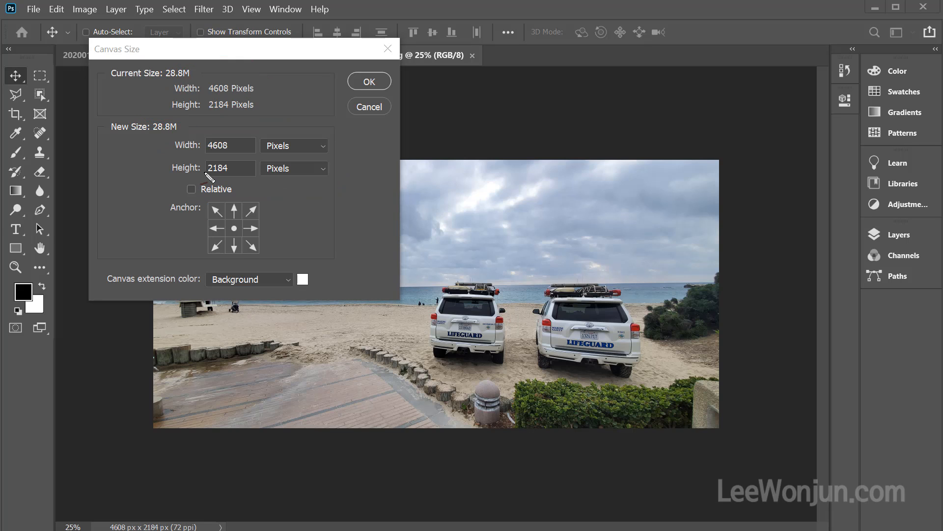
Set the canvas width to 2000 pixels and proceed with clipping the image
{"action": "left_click", "coordinate": [231, 145]}
{"action": "left_click_drag", "start_coordinate": [215, 145], "coordinate": [190, 142]}
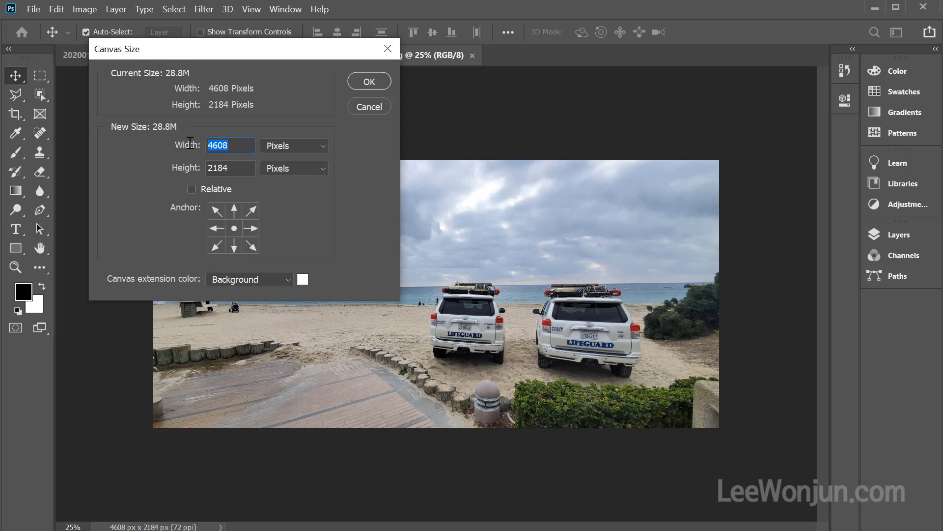
{"action": "type", "text": "2000"}
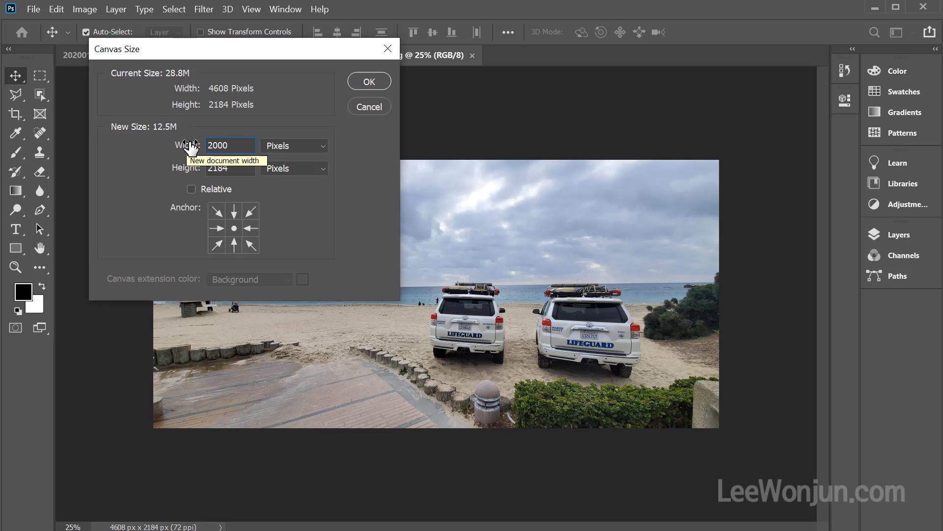
{"action": "left_click", "coordinate": [366, 83]}
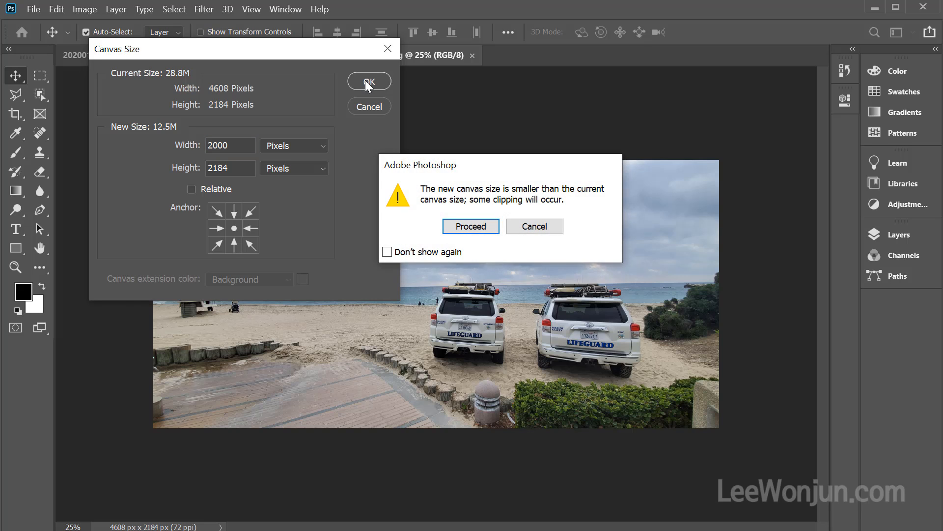
{"action": "mouse_move", "coordinate": [562, 196]}
{"action": "left_mouse_down"}
{"action": "mouse_move", "coordinate": [493, 174]}
{"action": "mouse_move", "coordinate": [587, 199]}
{"action": "mouse_move", "coordinate": [501, 213]}
{"action": "left_mouse_up"}
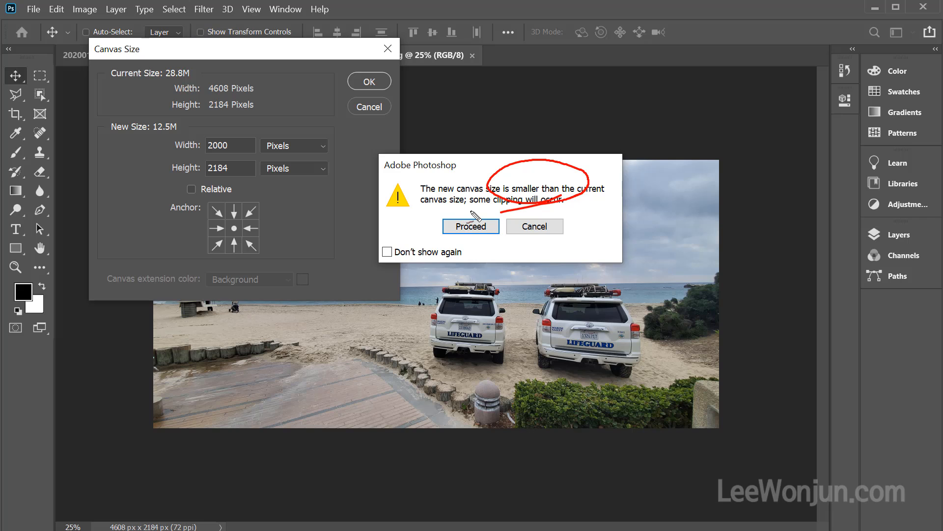
{"action": "key", "text": "Escape"}
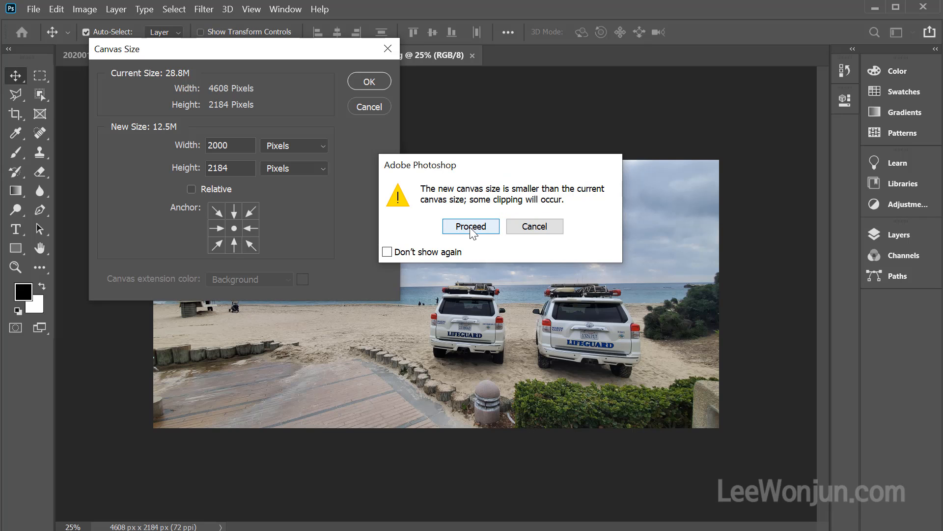
{"action": "left_click", "coordinate": [470, 229]}
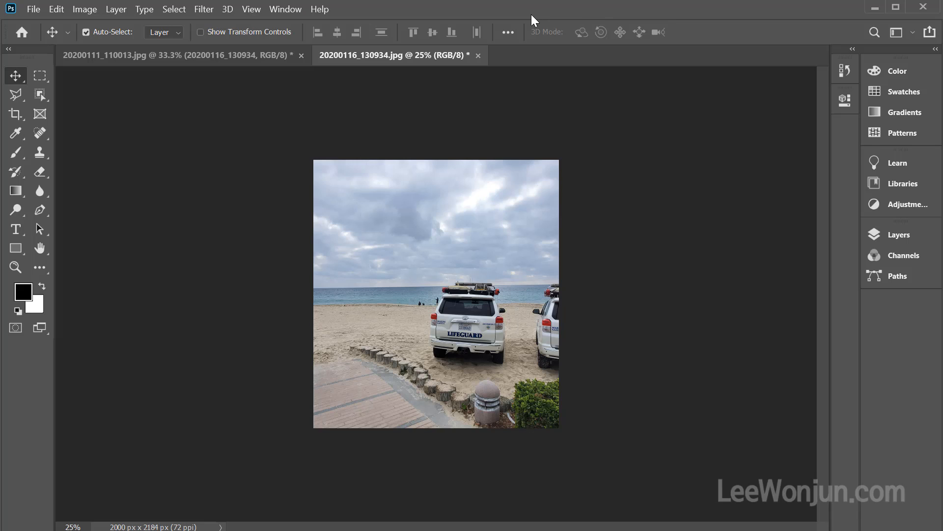
{"action": "key", "text": "ctrl"}
{"action": "mouse_move", "coordinate": [113, 154]}
{"action": "left_mouse_down"}
{"action": "mouse_move", "coordinate": [735, 174]}
{"action": "mouse_move", "coordinate": [725, 415]}
{"action": "mouse_move", "coordinate": [558, 432]}
{"action": "left_mouse_up"}
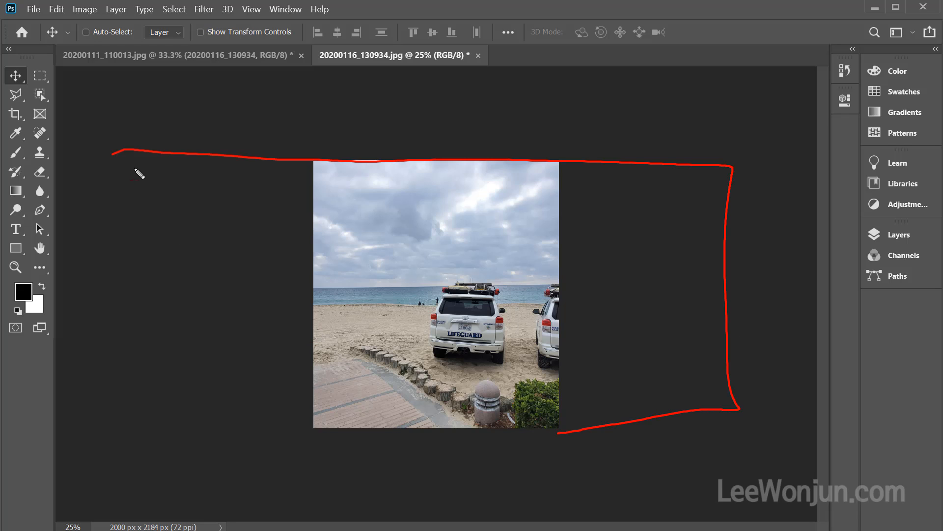
{"action": "left_click_drag", "start_coordinate": [145, 177], "coordinate": [338, 443]}
{"action": "left_click_drag", "start_coordinate": [136, 290], "coordinate": [280, 299]}
{"action": "left_click_drag", "start_coordinate": [260, 262], "coordinate": [252, 332]}
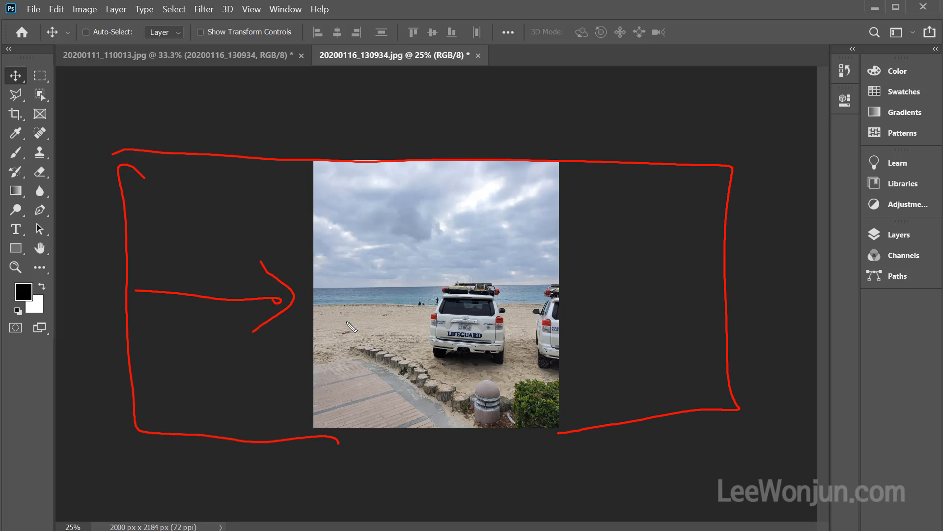
{"action": "left_click_drag", "start_coordinate": [712, 302], "coordinate": [587, 311]}
{"action": "left_click_drag", "start_coordinate": [625, 271], "coordinate": [626, 345]}
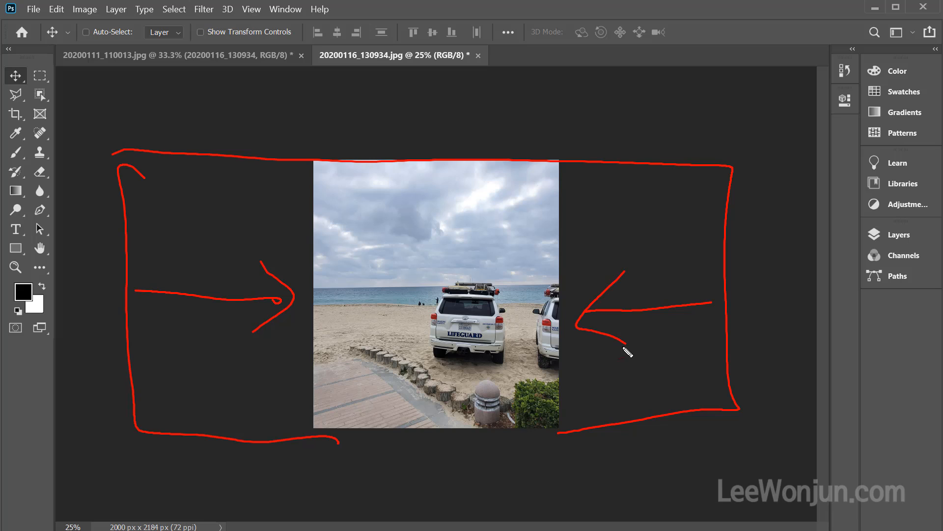
{"action": "key", "text": "Escape"}
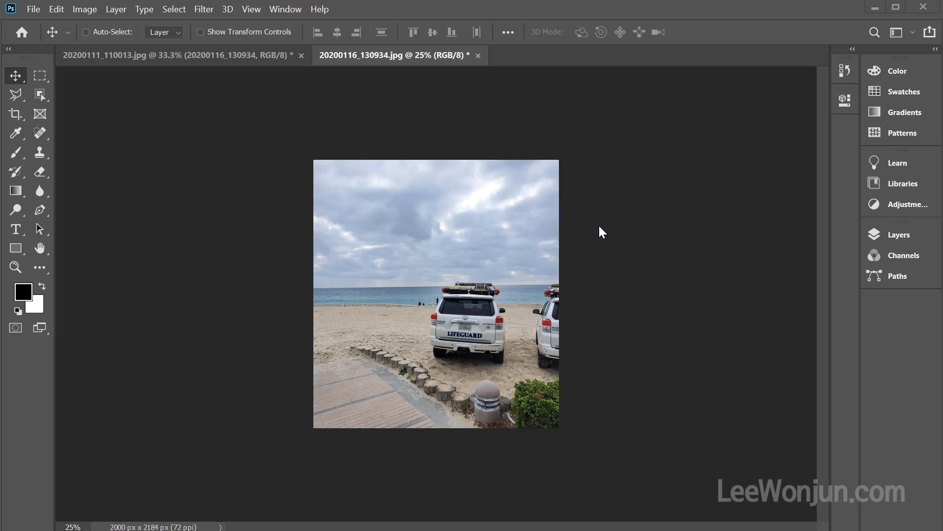
{"action": "key", "text": "ctrl+shift+d"}
{"action": "left_click_drag", "start_coordinate": [162, 146], "coordinate": [164, 187]}
{"action": "left_click_drag", "start_coordinate": [168, 163], "coordinate": [206, 157]}
{"action": "left_click_drag", "start_coordinate": [194, 139], "coordinate": [193, 204]}
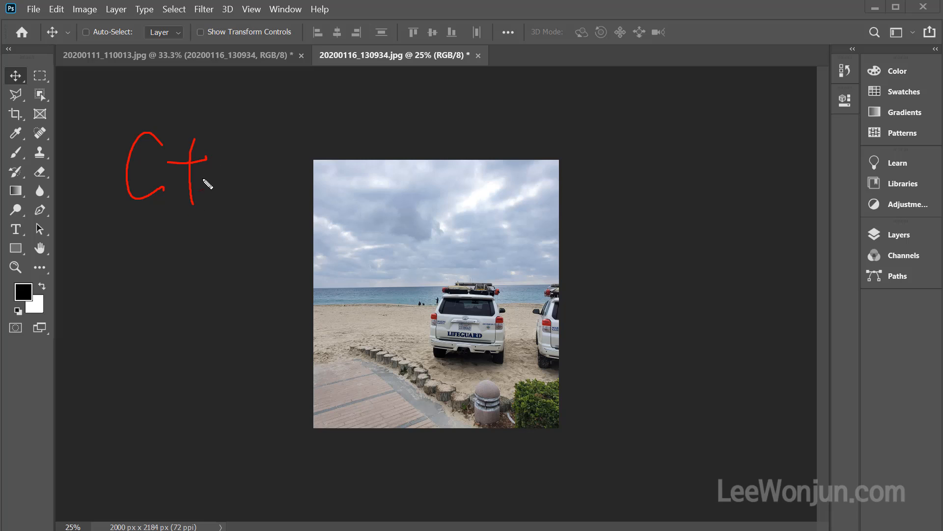
{"action": "left_click_drag", "start_coordinate": [209, 172], "coordinate": [239, 172]}
{"action": "left_click_drag", "start_coordinate": [279, 113], "coordinate": [277, 202]}
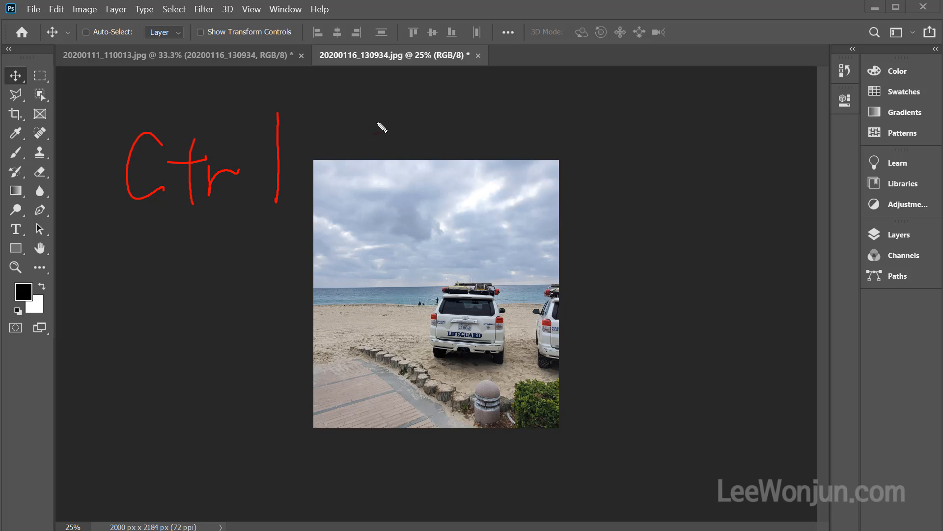
Undo the last canvas size change on the beach lifeguard photo
{"action": "left_click_drag", "start_coordinate": [377, 123], "coordinate": [378, 203]}
{"action": "left_click_drag", "start_coordinate": [337, 160], "coordinate": [413, 154]}
{"action": "left_click_drag", "start_coordinate": [458, 133], "coordinate": [570, 192]}
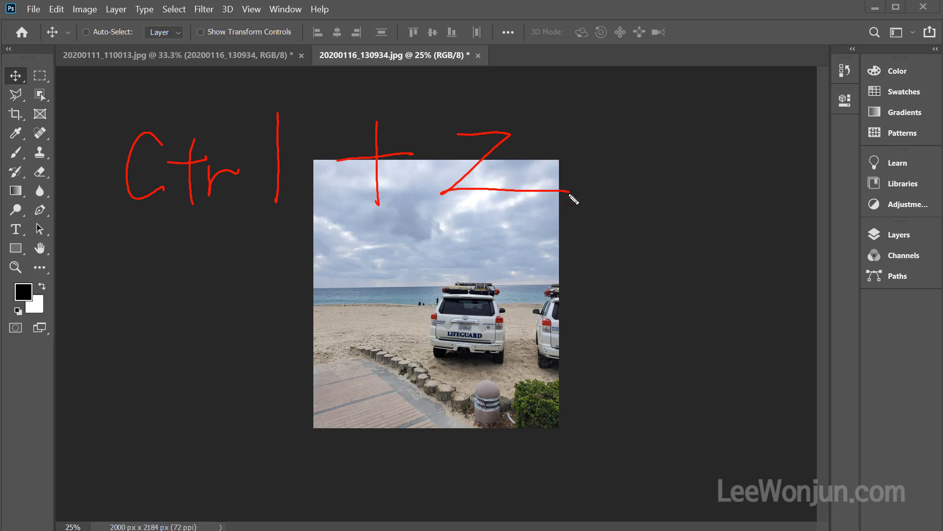
{"action": "key", "text": "Escape"}
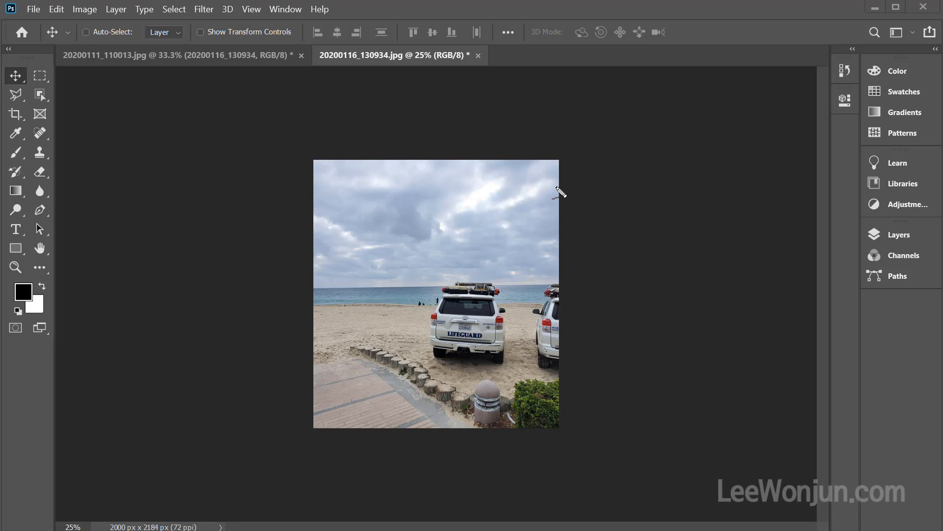
{"action": "key", "text": "ctrl+z"}
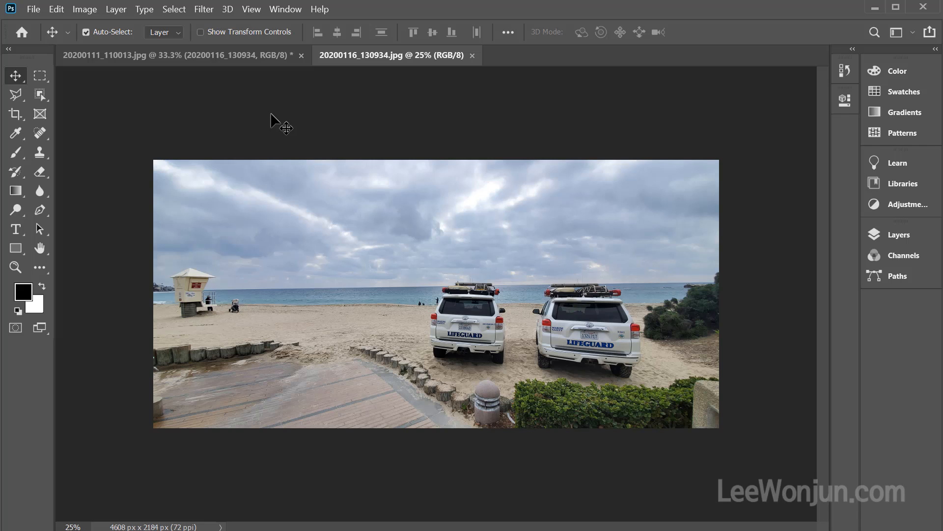
Open the canvas size settings for the beach photo and set the width to 2000 pixels
{"action": "key", "text": "ctrl"}
{"action": "key", "text": "ctrl+alt+c"}
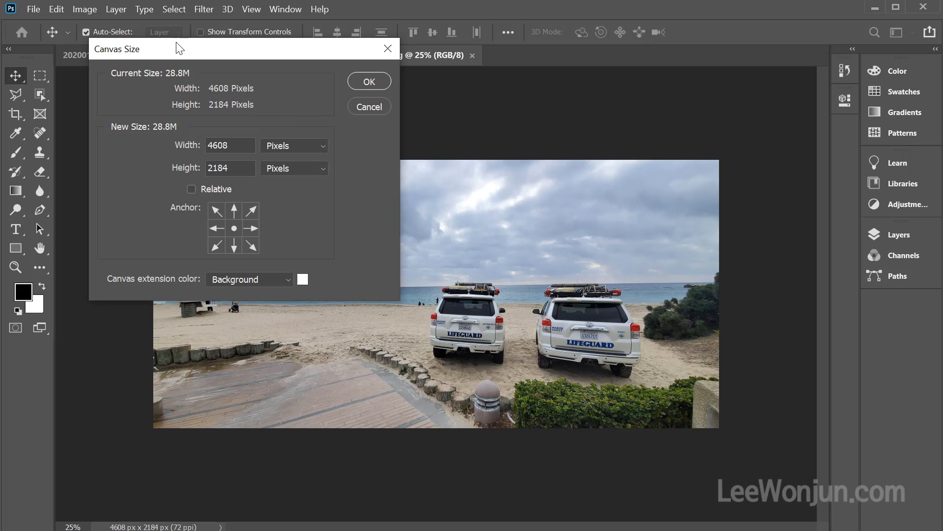
{"action": "left_click_drag", "start_coordinate": [180, 48], "coordinate": [166, 90]}
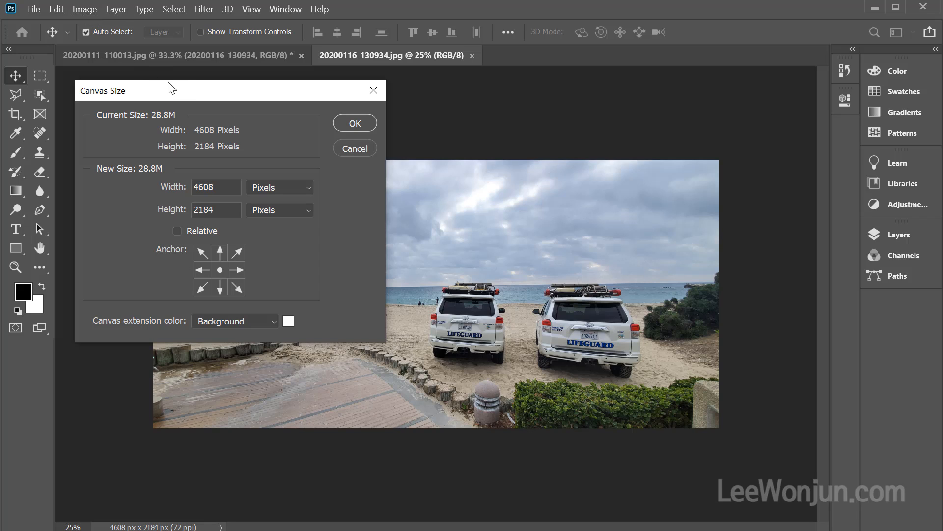
{"action": "left_click_drag", "start_coordinate": [176, 91], "coordinate": [170, 85]}
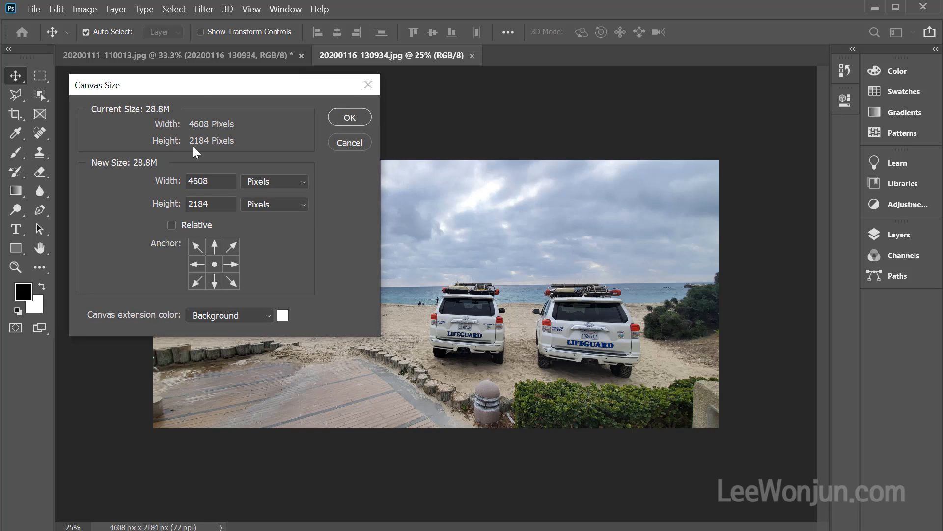
{"action": "left_click_drag", "start_coordinate": [219, 181], "coordinate": [162, 178]}
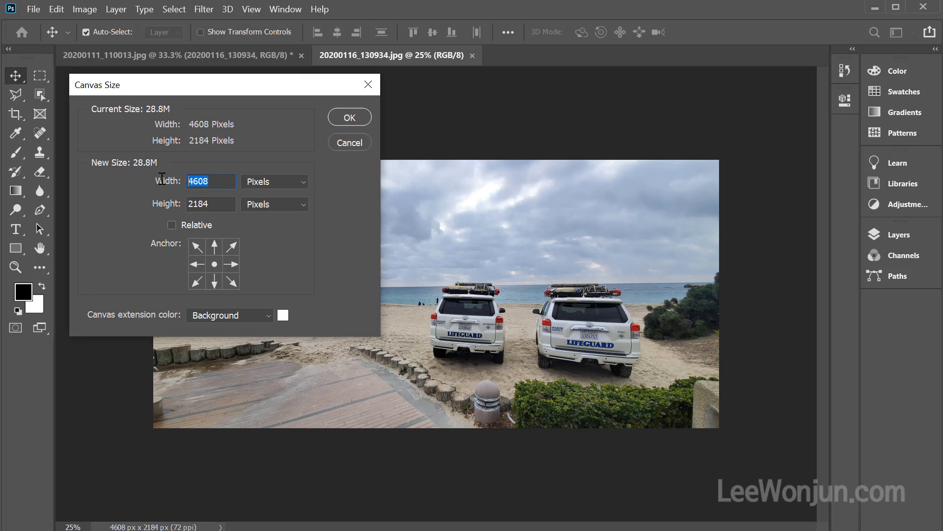
{"action": "type", "text": "200"}
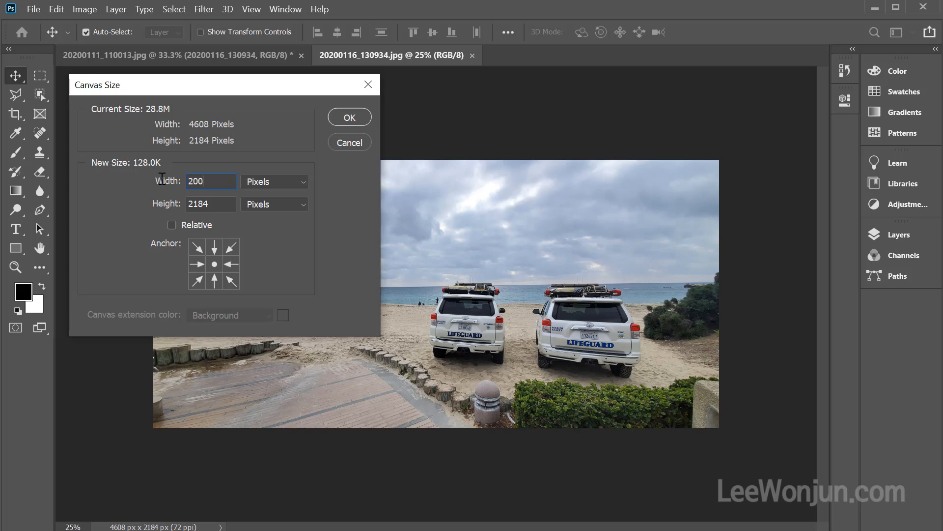
{"action": "type", "text": "0"}
{"action": "mouse_move", "coordinate": [252, 305]}
{"action": "left_mouse_down"}
{"action": "mouse_move", "coordinate": [124, 301]}
{"action": "mouse_move", "coordinate": [253, 321]}
{"action": "left_mouse_up"}
{"action": "left_click_drag", "start_coordinate": [216, 193], "coordinate": [147, 201]}
{"action": "left_click_drag", "start_coordinate": [157, 165], "coordinate": [140, 184]}
{"action": "left_click_drag", "start_coordinate": [130, 269], "coordinate": [183, 264]}
{"action": "left_click_drag", "start_coordinate": [316, 256], "coordinate": [248, 268]}
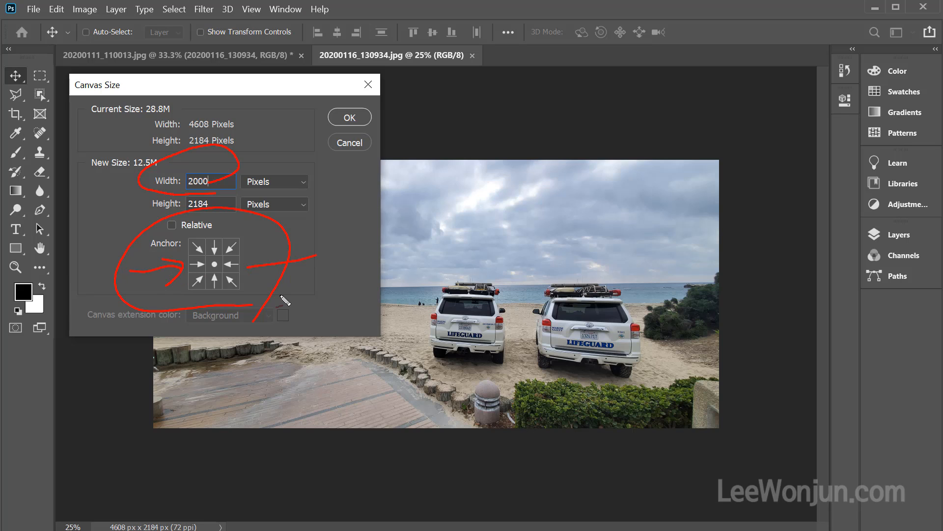
{"action": "mouse_move", "coordinate": [242, 233]}
{"action": "left_mouse_down"}
{"action": "mouse_move", "coordinate": [226, 249]}
{"action": "mouse_move", "coordinate": [239, 238]}
{"action": "left_mouse_up"}
{"action": "mouse_move", "coordinate": [235, 342]}
{"action": "left_mouse_down"}
{"action": "mouse_move", "coordinate": [233, 314]}
{"action": "mouse_move", "coordinate": [250, 299]}
{"action": "mouse_move", "coordinate": [231, 291]}
{"action": "left_mouse_up"}
{"action": "mouse_move", "coordinate": [176, 211]}
{"action": "left_mouse_down"}
{"action": "mouse_move", "coordinate": [127, 206]}
{"action": "mouse_move", "coordinate": [203, 206]}
{"action": "left_mouse_up"}
{"action": "left_click_drag", "start_coordinate": [95, 276], "coordinate": [102, 273]}
{"action": "left_click_drag", "start_coordinate": [330, 252], "coordinate": [369, 286]}
{"action": "left_click_drag", "start_coordinate": [357, 255], "coordinate": [330, 286]}
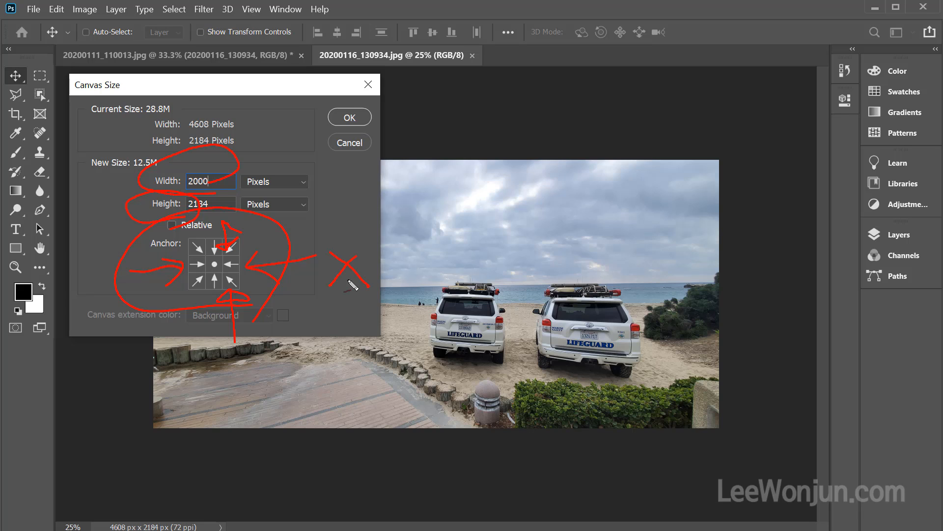
{"action": "key", "text": "Escape"}
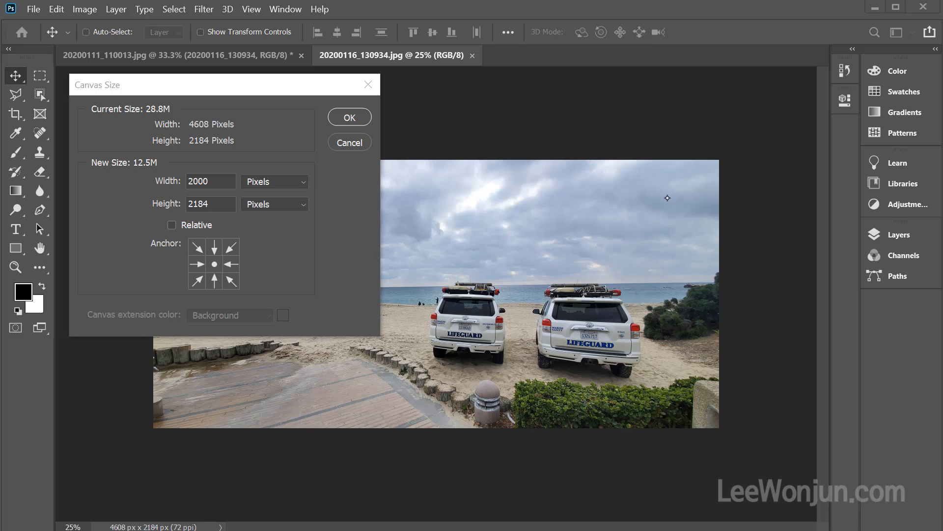
{"action": "key", "text": "ctrl+shift"}
{"action": "mouse_move", "coordinate": [651, 258]}
{"action": "left_mouse_down"}
{"action": "mouse_move", "coordinate": [548, 229]}
{"action": "mouse_move", "coordinate": [438, 289]}
{"action": "mouse_move", "coordinate": [568, 377]}
{"action": "mouse_move", "coordinate": [660, 297]}
{"action": "mouse_move", "coordinate": [620, 244]}
{"action": "left_mouse_up"}
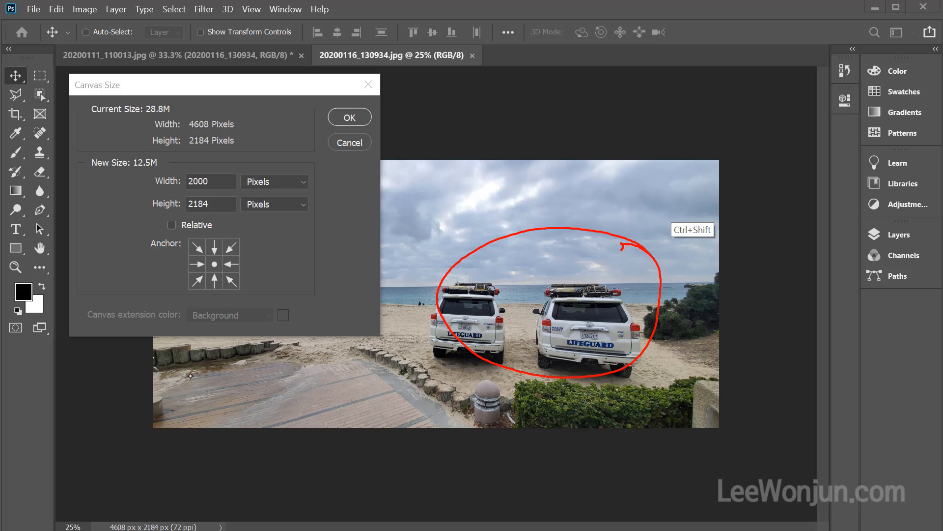
{"action": "mouse_move", "coordinate": [149, 376]}
{"action": "left_mouse_down"}
{"action": "mouse_move", "coordinate": [358, 381]}
{"action": "mouse_move", "coordinate": [348, 374]}
{"action": "mouse_move", "coordinate": [340, 425]}
{"action": "left_mouse_up"}
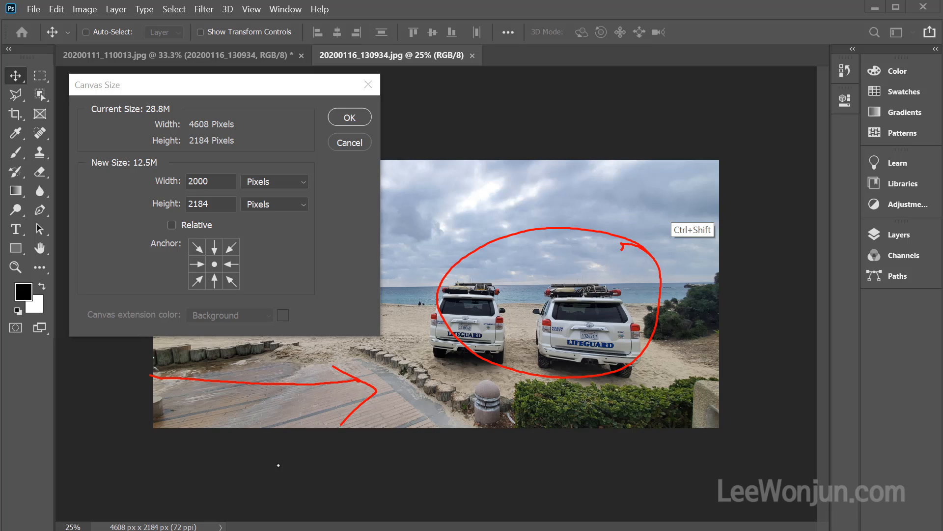
{"action": "left_click_drag", "start_coordinate": [355, 161], "coordinate": [360, 432]}
{"action": "mouse_move", "coordinate": [354, 164]}
{"action": "left_mouse_down"}
{"action": "mouse_move", "coordinate": [678, 157]}
{"action": "mouse_move", "coordinate": [734, 428]}
{"action": "mouse_move", "coordinate": [636, 419]}
{"action": "mouse_move", "coordinate": [361, 434]}
{"action": "left_mouse_up"}
{"action": "mouse_move", "coordinate": [657, 381]}
{"action": "left_mouse_down"}
{"action": "mouse_move", "coordinate": [644, 386]}
{"action": "mouse_move", "coordinate": [399, 288]}
{"action": "mouse_move", "coordinate": [646, 346]}
{"action": "mouse_move", "coordinate": [615, 391]}
{"action": "left_mouse_up"}
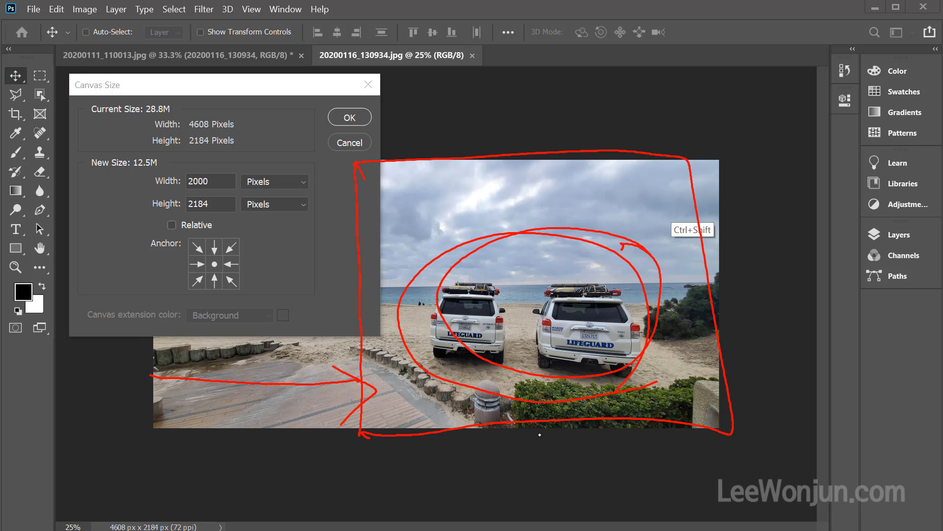
{"action": "key", "text": "Escape"}
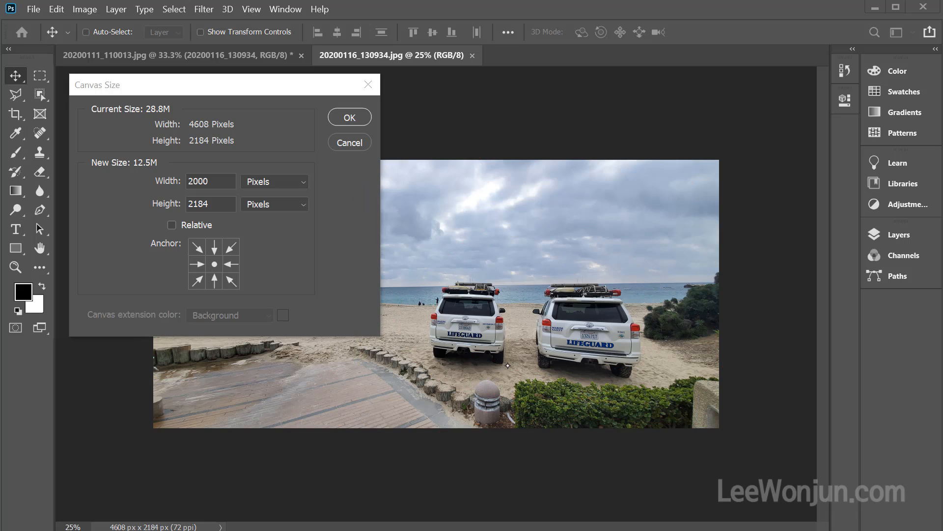
Set the new canvas width to 2500 pixels
{"action": "double_click", "coordinate": [195, 180]}
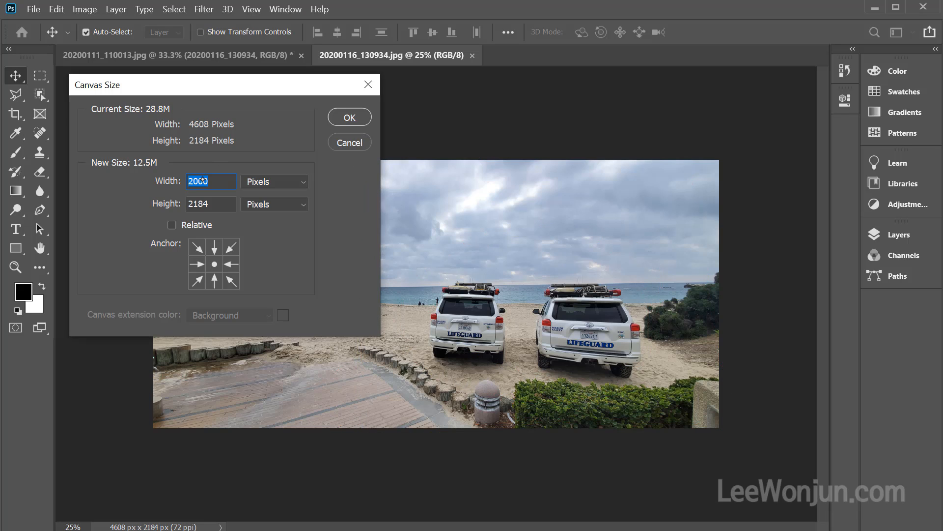
{"action": "type", "text": "2500"}
{"action": "left_click_drag", "start_coordinate": [714, 322], "coordinate": [606, 322]}
{"action": "left_click_drag", "start_coordinate": [620, 282], "coordinate": [653, 351]}
{"action": "left_click_drag", "start_coordinate": [158, 367], "coordinate": [233, 370]}
{"action": "left_click_drag", "start_coordinate": [209, 341], "coordinate": [209, 400]}
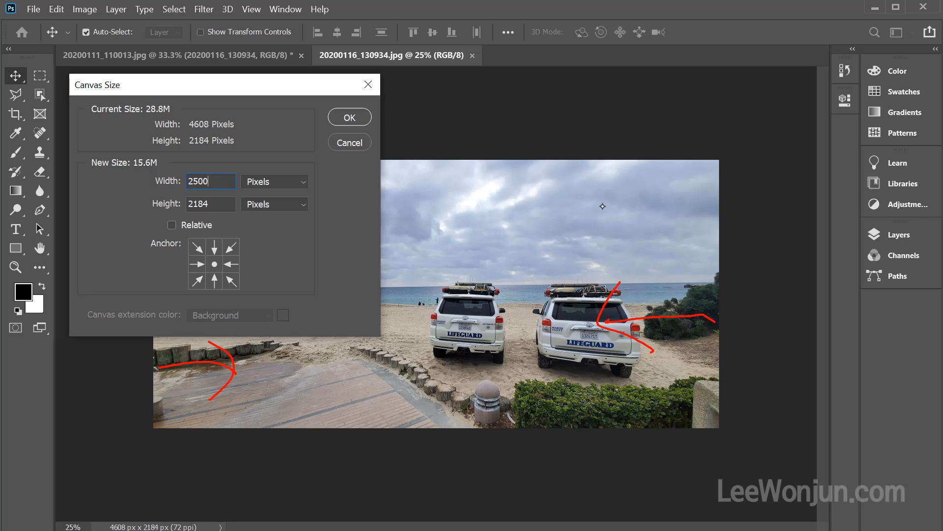
{"action": "left_click_drag", "start_coordinate": [592, 143], "coordinate": [609, 469]}
{"action": "left_click_drag", "start_coordinate": [276, 126], "coordinate": [280, 458]}
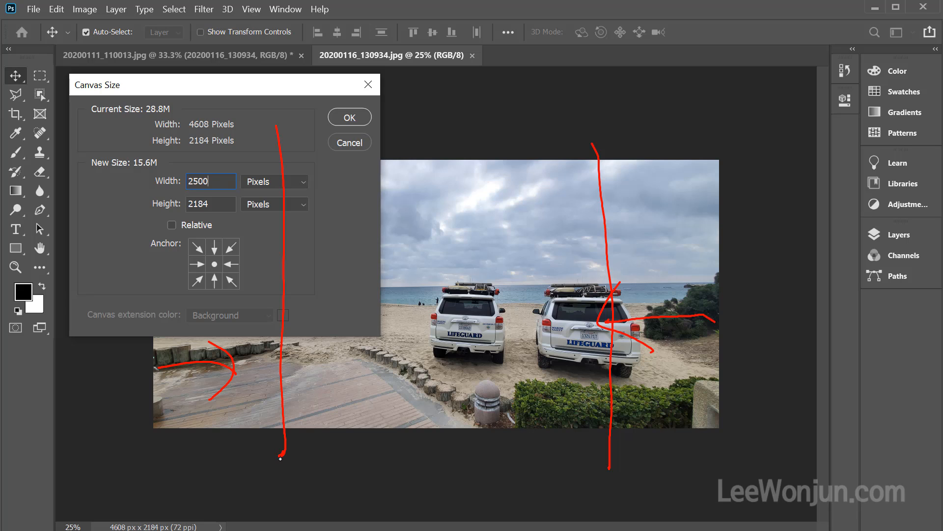
{"action": "left_click_drag", "start_coordinate": [187, 367], "coordinate": [391, 362]}
{"action": "mouse_move", "coordinate": [357, 339]}
{"action": "left_mouse_down"}
{"action": "mouse_move", "coordinate": [369, 345]}
{"action": "mouse_move", "coordinate": [359, 394]}
{"action": "left_mouse_up"}
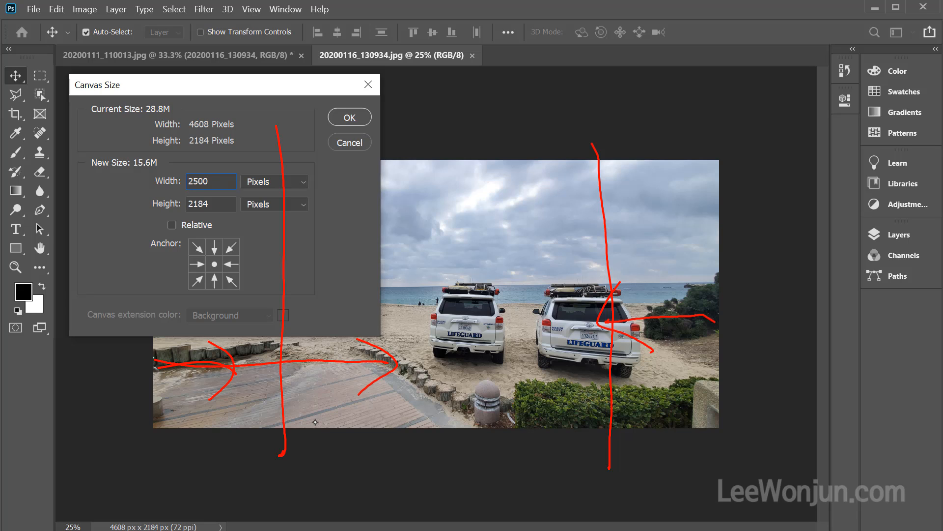
{"action": "mouse_move", "coordinate": [732, 365]}
{"action": "left_mouse_down"}
{"action": "mouse_move", "coordinate": [701, 388]}
{"action": "mouse_move", "coordinate": [418, 381]}
{"action": "mouse_move", "coordinate": [616, 157]}
{"action": "mouse_move", "coordinate": [709, 400]}
{"action": "mouse_move", "coordinate": [628, 447]}
{"action": "left_mouse_up"}
{"action": "key", "text": "Escape"}
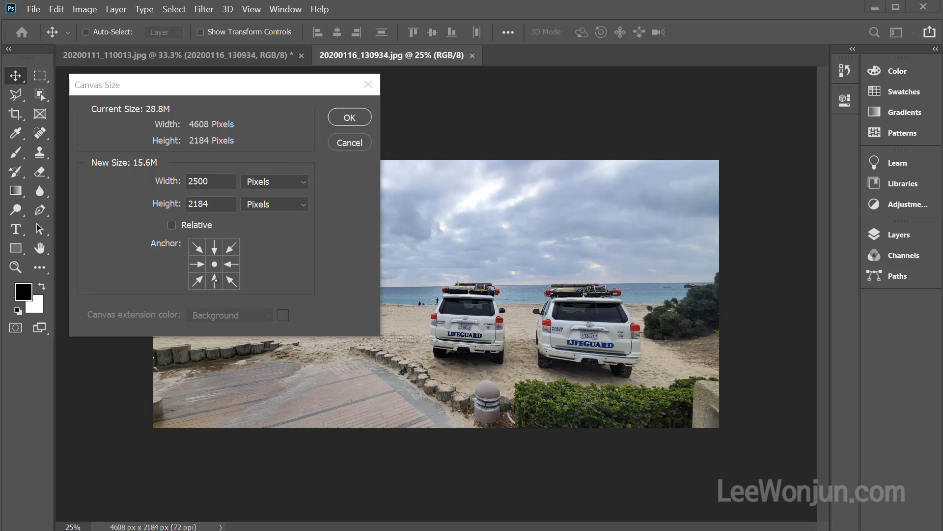
{"action": "mouse_move", "coordinate": [216, 281]}
{"action": "left_mouse_down"}
{"action": "mouse_move", "coordinate": [195, 260]}
{"action": "mouse_move", "coordinate": [211, 270]}
{"action": "mouse_move", "coordinate": [237, 258]}
{"action": "mouse_move", "coordinate": [223, 279]}
{"action": "mouse_move", "coordinate": [234, 252]}
{"action": "mouse_move", "coordinate": [218, 271]}
{"action": "left_mouse_up"}
{"action": "key", "text": "e"}
{"action": "key", "text": "Escape"}
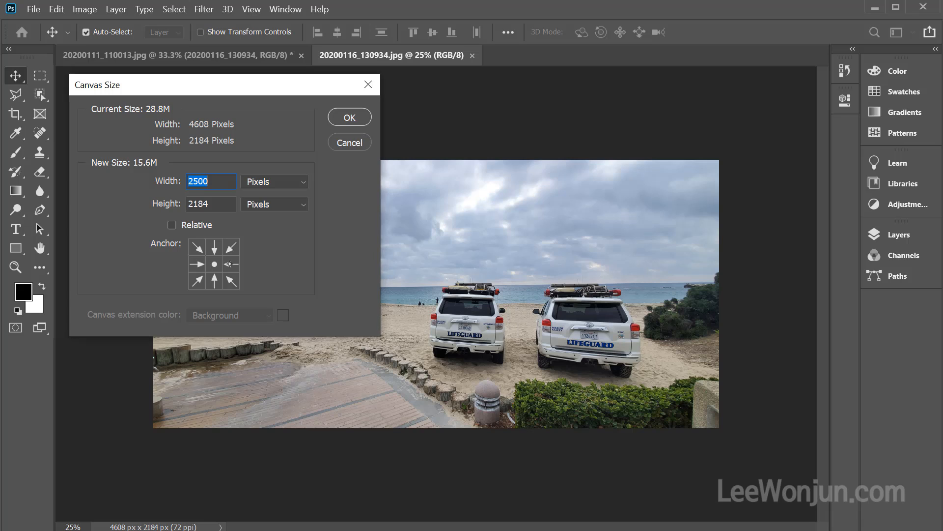
Anchor the canvas at its middle-right position, apply the new size and proceed with clipping the image
{"action": "left_click", "coordinate": [231, 264]}
{"action": "left_click_drag", "start_coordinate": [231, 277], "coordinate": [278, 259]}
{"action": "mouse_move", "coordinate": [533, 291]}
{"action": "left_mouse_down"}
{"action": "mouse_move", "coordinate": [570, 334]}
{"action": "mouse_move", "coordinate": [611, 276]}
{"action": "mouse_move", "coordinate": [602, 319]}
{"action": "left_mouse_up"}
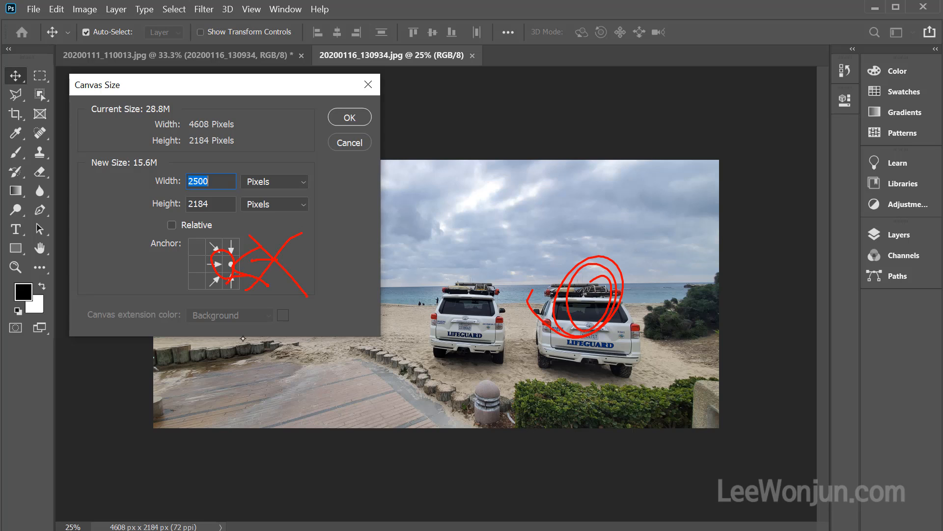
{"action": "left_click_drag", "start_coordinate": [242, 338], "coordinate": [429, 330]}
{"action": "left_click_drag", "start_coordinate": [391, 292], "coordinate": [412, 368]}
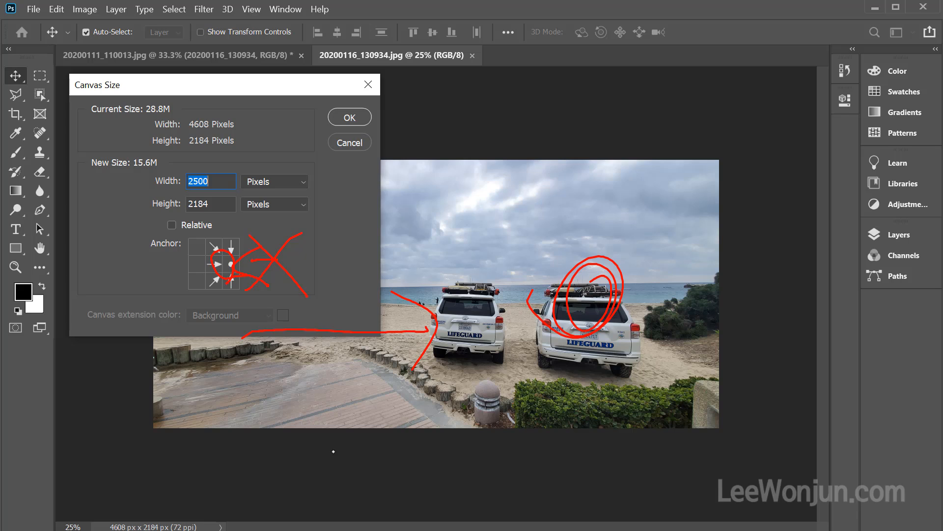
{"action": "key", "text": "Escape"}
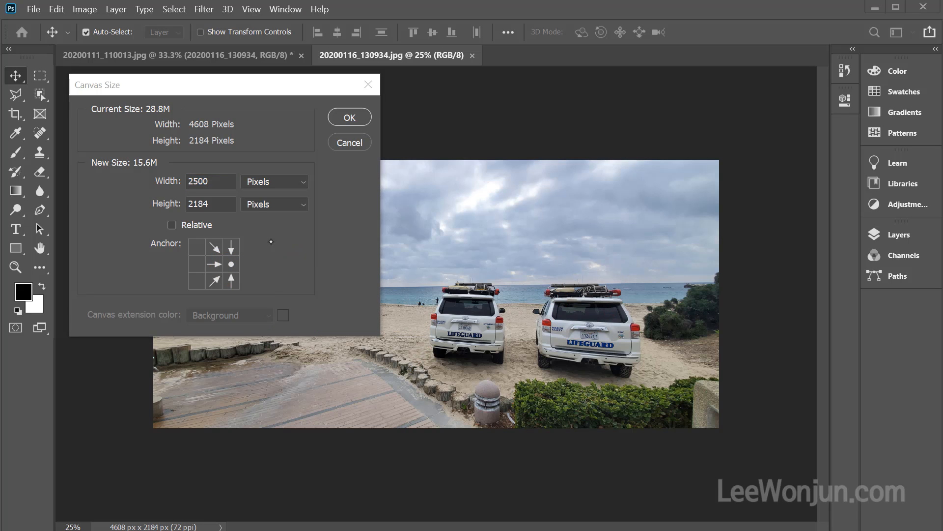
{"action": "left_click", "coordinate": [350, 118]}
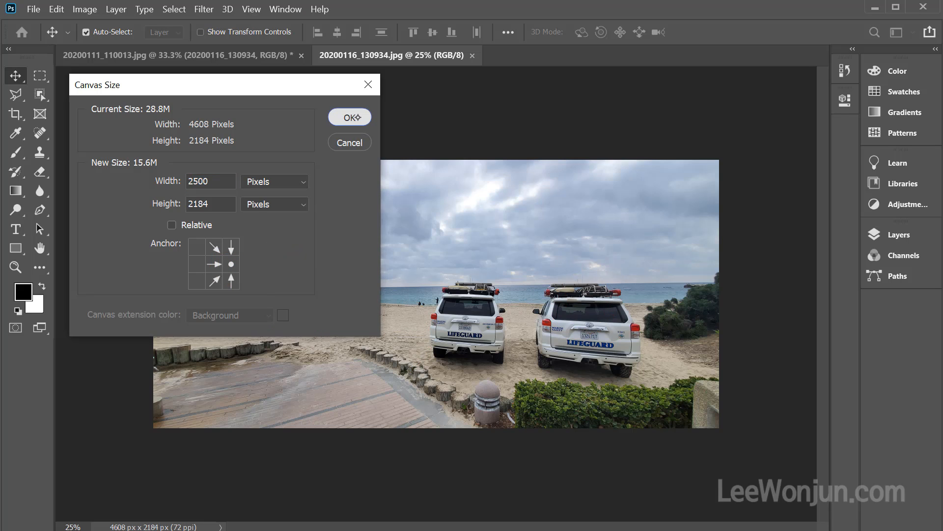
{"action": "left_click", "coordinate": [469, 227]}
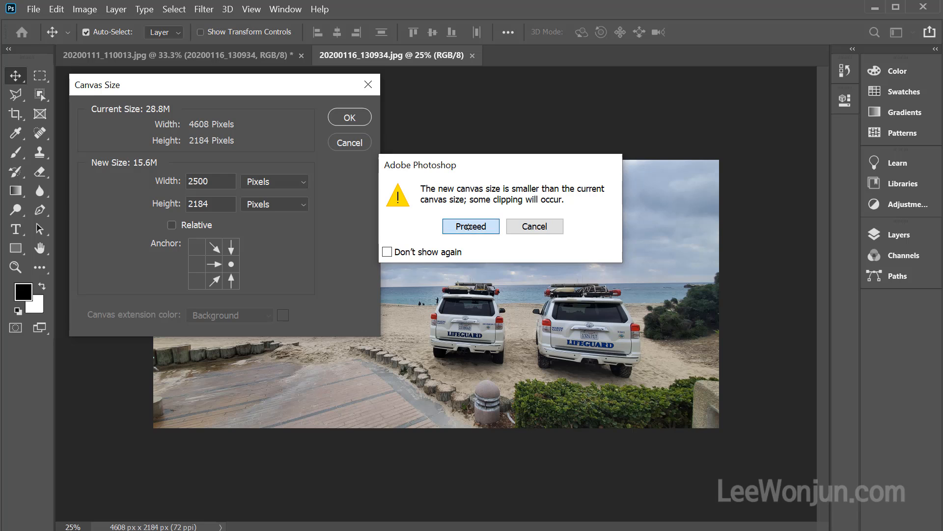
Undo the right-anchored canvas crop of the beach photo
{"action": "key", "text": "ctrl"}
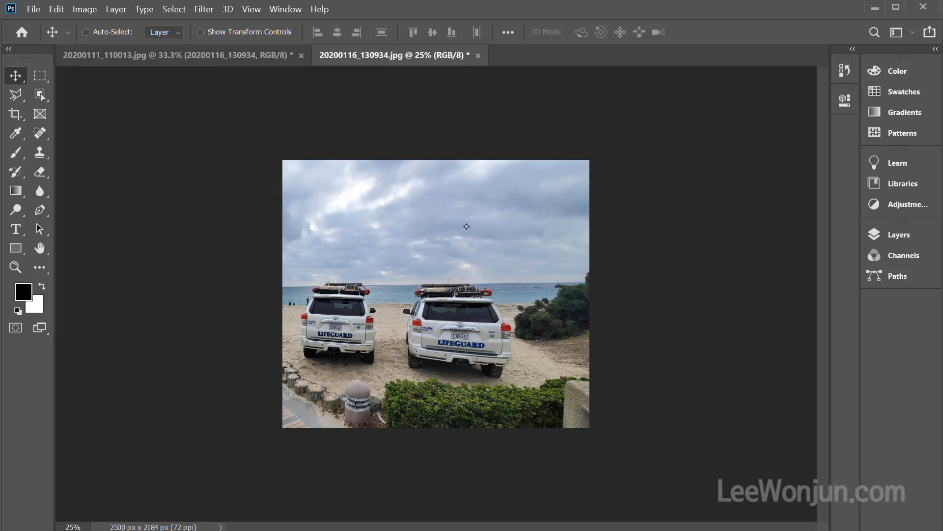
{"action": "left_click_drag", "start_coordinate": [87, 310], "coordinate": [250, 307]}
{"action": "mouse_move", "coordinate": [220, 274]}
{"action": "left_mouse_down"}
{"action": "mouse_move", "coordinate": [249, 305]}
{"action": "mouse_move", "coordinate": [212, 340]}
{"action": "left_mouse_up"}
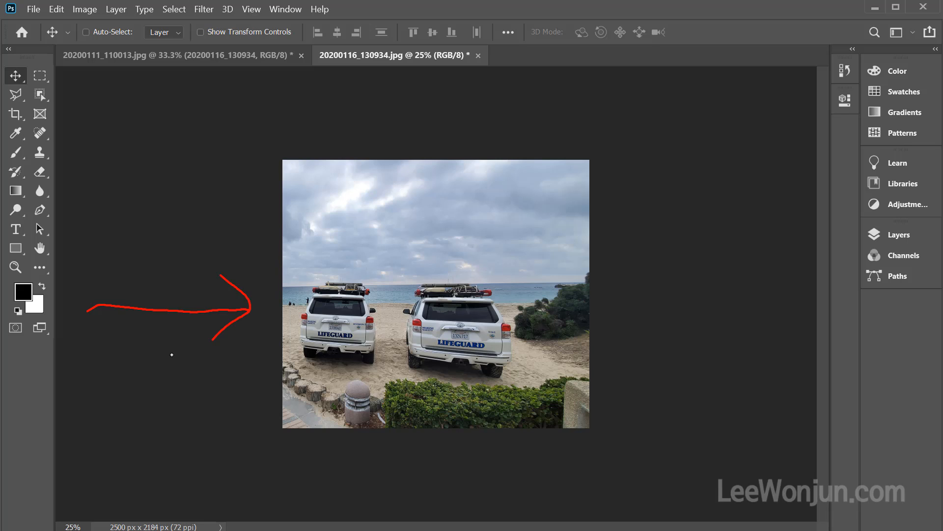
{"action": "key", "text": "Escape"}
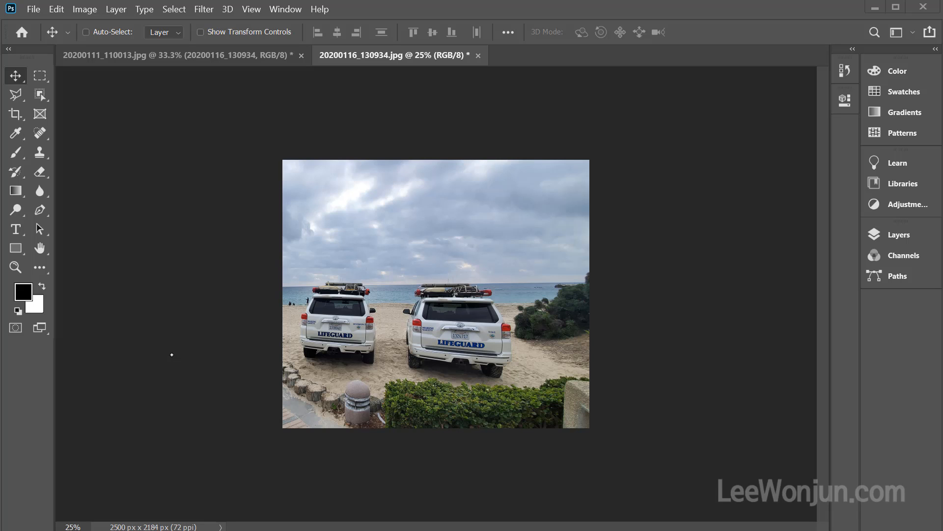
{"action": "key", "text": "ctrl+z"}
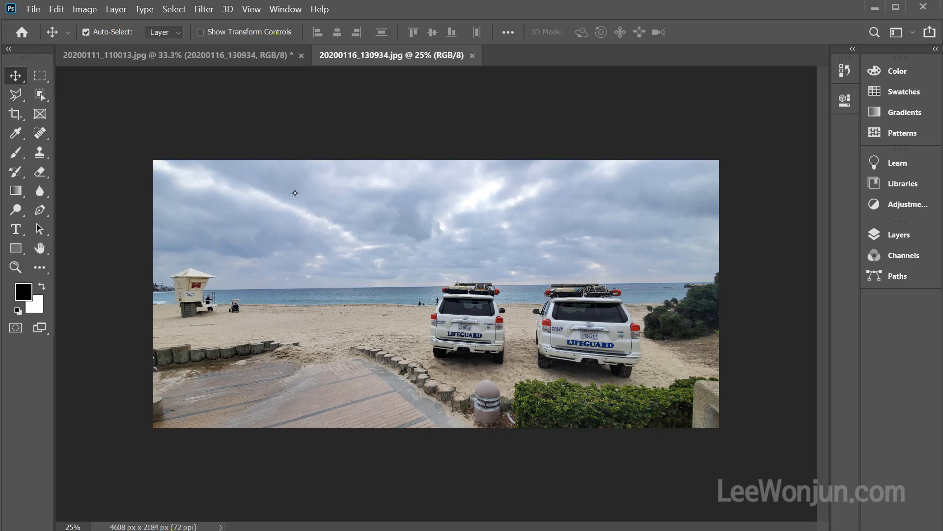
Open the canvas size settings again and anchor the canvas at its upper-right corner
{"action": "key", "text": "ctrl+alt+c"}
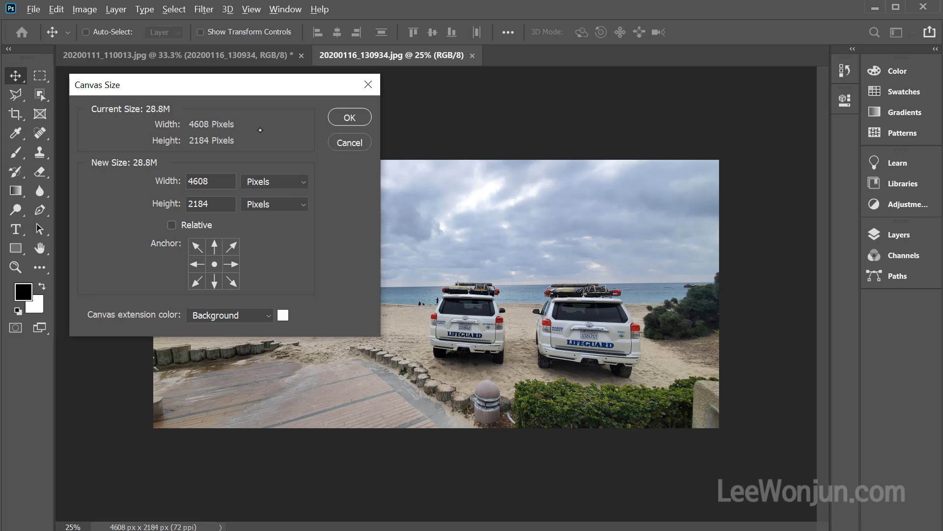
{"action": "left_click_drag", "start_coordinate": [258, 257], "coordinate": [226, 314]}
{"action": "mouse_move", "coordinate": [674, 174]}
{"action": "left_mouse_down"}
{"action": "mouse_move", "coordinate": [643, 185]}
{"action": "mouse_move", "coordinate": [640, 228]}
{"action": "mouse_move", "coordinate": [690, 206]}
{"action": "mouse_move", "coordinate": [645, 187]}
{"action": "mouse_move", "coordinate": [660, 235]}
{"action": "mouse_move", "coordinate": [667, 179]}
{"action": "mouse_move", "coordinate": [625, 235]}
{"action": "mouse_move", "coordinate": [684, 201]}
{"action": "mouse_move", "coordinate": [649, 184]}
{"action": "left_mouse_up"}
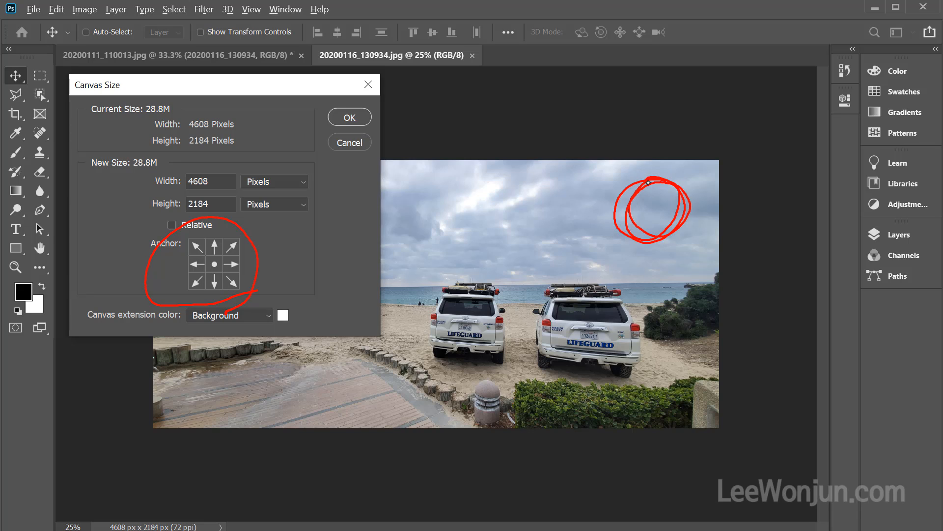
{"action": "left_click_drag", "start_coordinate": [143, 382], "coordinate": [354, 390]}
{"action": "mouse_move", "coordinate": [320, 353]}
{"action": "left_mouse_down"}
{"action": "mouse_move", "coordinate": [342, 371]}
{"action": "mouse_move", "coordinate": [336, 430]}
{"action": "left_mouse_up"}
{"action": "mouse_move", "coordinate": [585, 474]}
{"action": "left_mouse_down"}
{"action": "mouse_move", "coordinate": [584, 362]}
{"action": "mouse_move", "coordinate": [542, 383]}
{"action": "mouse_move", "coordinate": [626, 393]}
{"action": "left_mouse_up"}
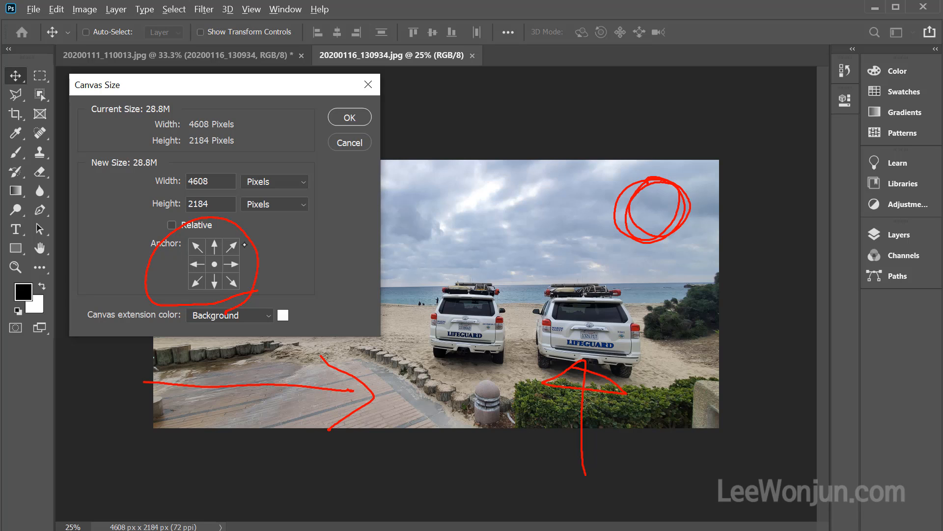
{"action": "key", "text": "Escape"}
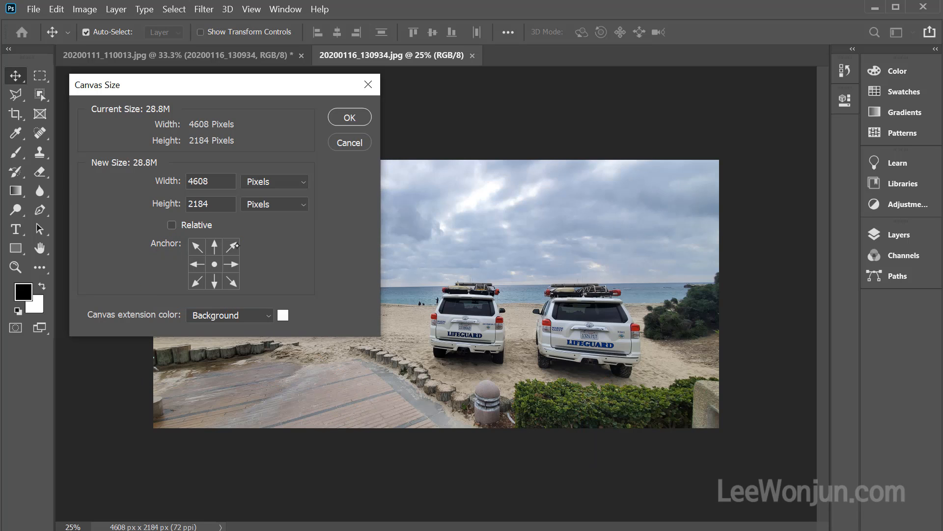
{"action": "left_click", "coordinate": [231, 246]}
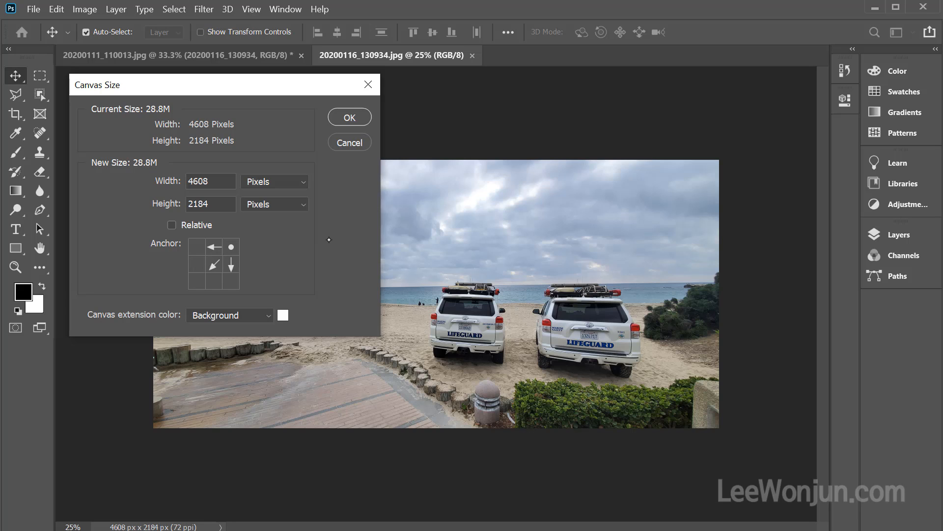
{"action": "key", "text": "ctrl+2"}
{"action": "mouse_move", "coordinate": [203, 193]}
{"action": "left_mouse_down"}
{"action": "mouse_move", "coordinate": [212, 226]}
{"action": "mouse_move", "coordinate": [211, 216]}
{"action": "left_mouse_up"}
{"action": "left_click_drag", "start_coordinate": [238, 322], "coordinate": [244, 274]}
{"action": "key", "text": "Escape"}
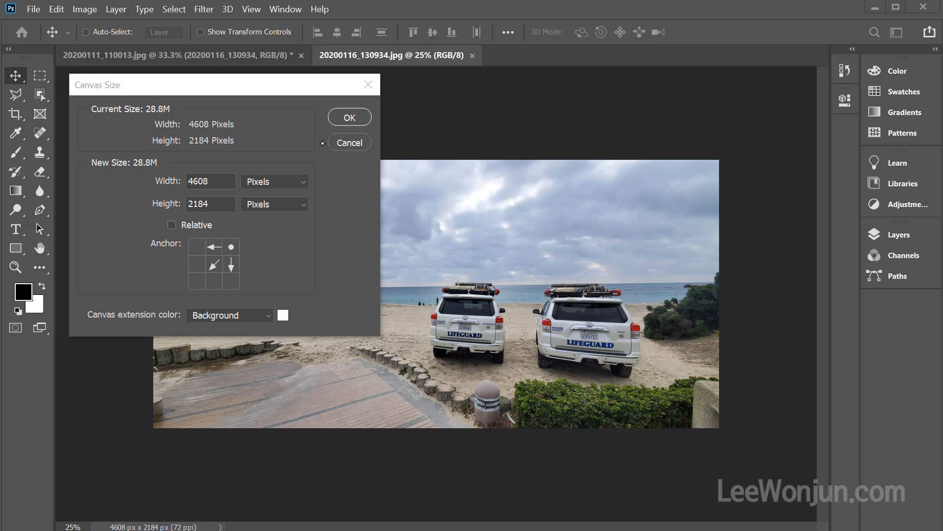
{"action": "left_click_drag", "start_coordinate": [325, 151], "coordinate": [333, 227]}
{"action": "left_click_drag", "start_coordinate": [337, 276], "coordinate": [341, 456]}
{"action": "left_click_drag", "start_coordinate": [506, 154], "coordinate": [526, 446]}
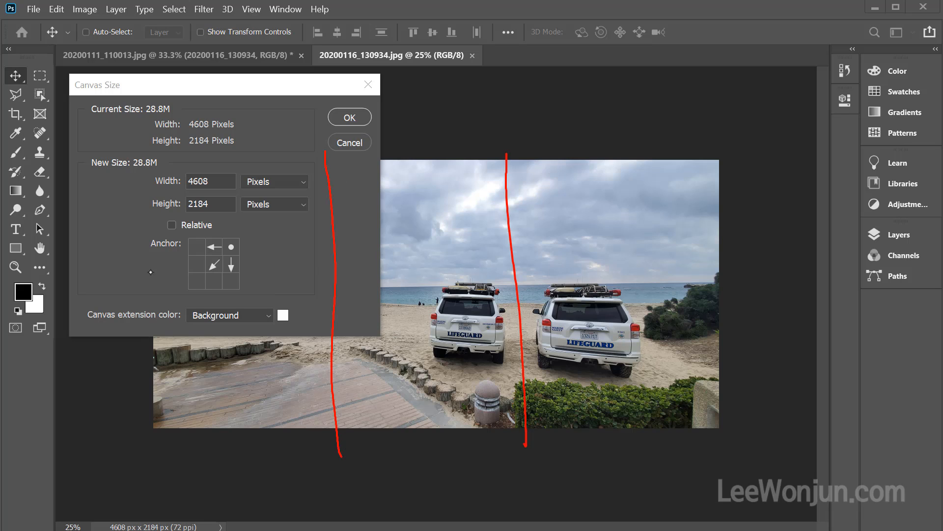
{"action": "left_click_drag", "start_coordinate": [150, 270], "coordinate": [677, 258]}
{"action": "mouse_move", "coordinate": [142, 362]}
{"action": "left_mouse_down"}
{"action": "mouse_move", "coordinate": [182, 352]}
{"action": "mouse_move", "coordinate": [739, 348]}
{"action": "left_mouse_up"}
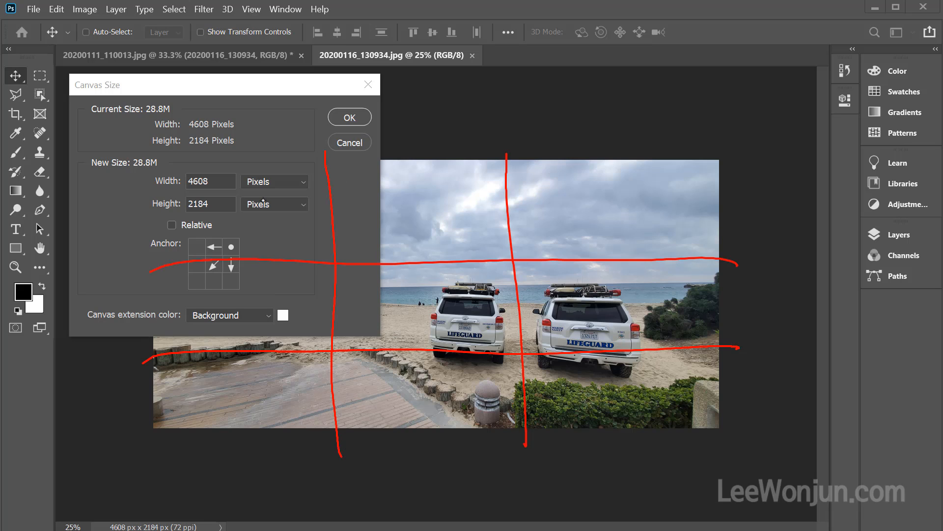
{"action": "left_click_drag", "start_coordinate": [274, 198], "coordinate": [269, 241]}
{"action": "left_click_drag", "start_coordinate": [416, 197], "coordinate": [479, 226]}
{"action": "mouse_move", "coordinate": [574, 191]}
{"action": "left_mouse_down"}
{"action": "mouse_move", "coordinate": [589, 212]}
{"action": "mouse_move", "coordinate": [582, 241]}
{"action": "left_mouse_up"}
{"action": "mouse_move", "coordinate": [278, 281]}
{"action": "left_mouse_down"}
{"action": "mouse_move", "coordinate": [248, 310]}
{"action": "mouse_move", "coordinate": [307, 313]}
{"action": "left_mouse_up"}
{"action": "left_click_drag", "start_coordinate": [278, 297], "coordinate": [274, 336]}
{"action": "mouse_move", "coordinate": [430, 281]}
{"action": "left_mouse_down"}
{"action": "mouse_move", "coordinate": [419, 330]}
{"action": "mouse_move", "coordinate": [496, 289]}
{"action": "left_mouse_up"}
{"action": "left_click_drag", "start_coordinate": [615, 286], "coordinate": [597, 334]}
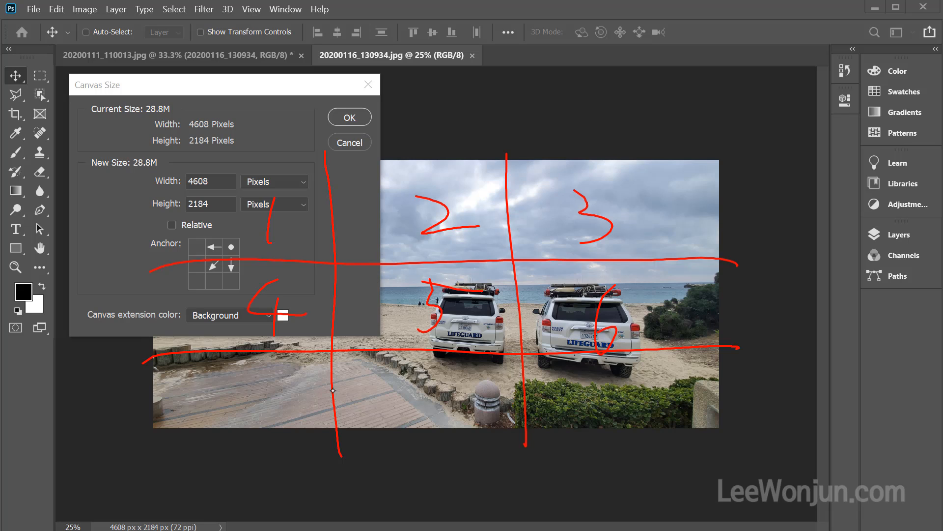
{"action": "mouse_move", "coordinate": [253, 399]}
{"action": "left_mouse_down"}
{"action": "mouse_move", "coordinate": [279, 384]}
{"action": "mouse_move", "coordinate": [287, 431]}
{"action": "left_mouse_up"}
{"action": "mouse_move", "coordinate": [422, 359]}
{"action": "left_mouse_down"}
{"action": "mouse_move", "coordinate": [404, 386]}
{"action": "mouse_move", "coordinate": [418, 366]}
{"action": "left_mouse_up"}
{"action": "left_click_drag", "start_coordinate": [433, 393], "coordinate": [423, 394]}
{"action": "mouse_move", "coordinate": [634, 394]}
{"action": "left_mouse_down"}
{"action": "mouse_move", "coordinate": [641, 373]}
{"action": "mouse_move", "coordinate": [630, 429]}
{"action": "left_mouse_up"}
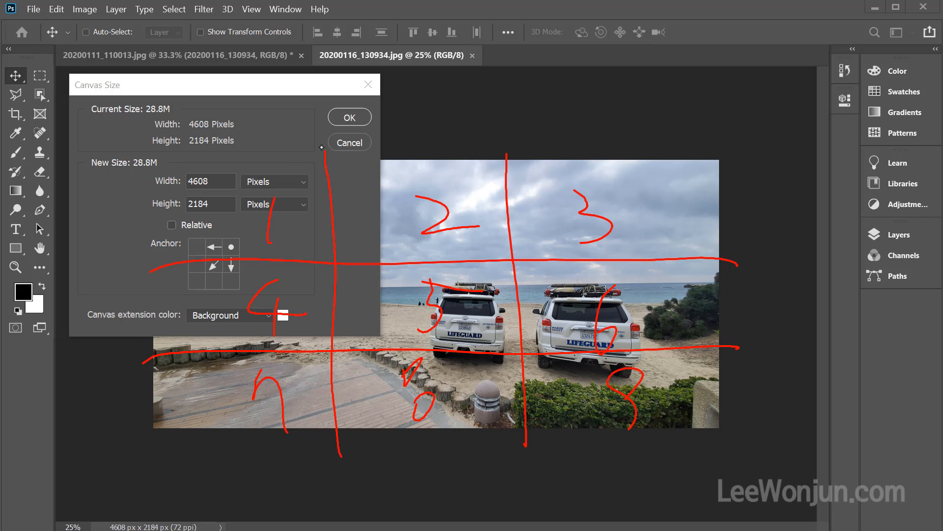
{"action": "left_click_drag", "start_coordinate": [322, 147], "coordinate": [152, 273]}
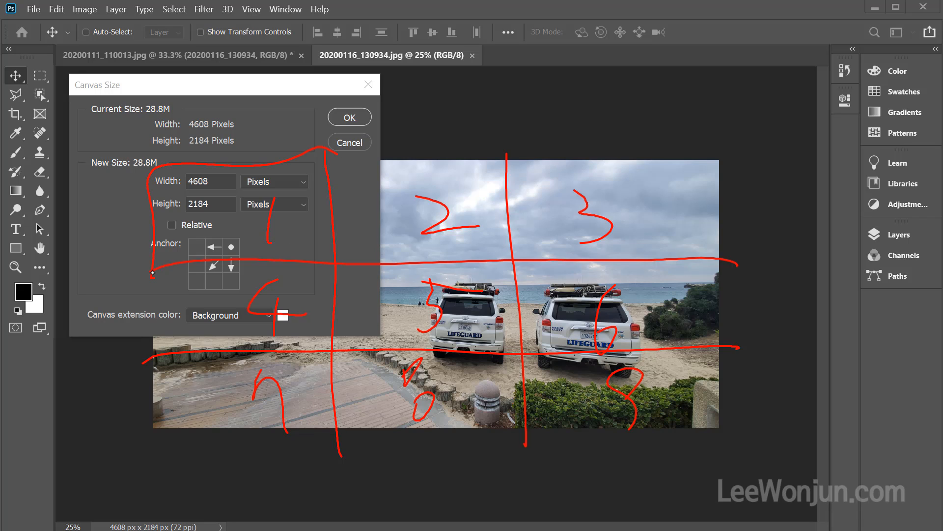
{"action": "mouse_move", "coordinate": [650, 319]}
{"action": "left_mouse_down"}
{"action": "mouse_move", "coordinate": [563, 302]}
{"action": "mouse_move", "coordinate": [587, 353]}
{"action": "left_mouse_up"}
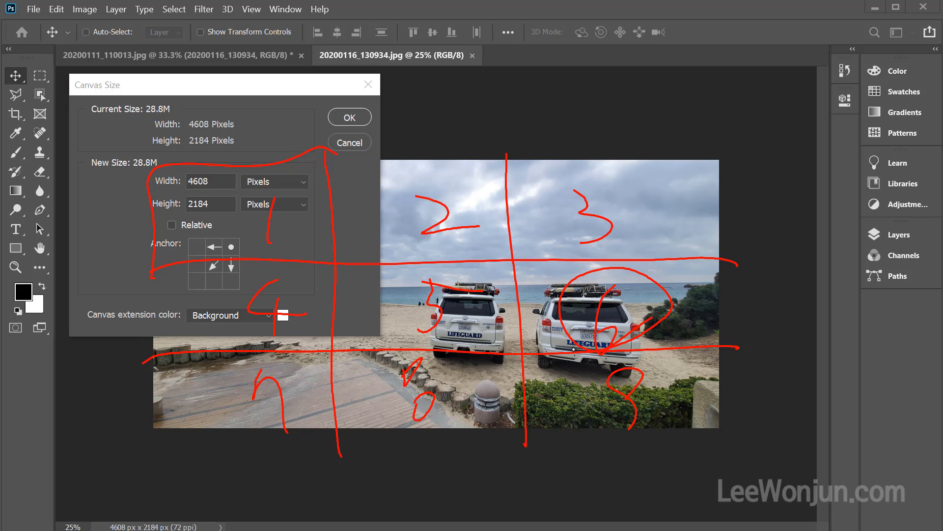
{"action": "mouse_move", "coordinate": [662, 334]}
{"action": "left_mouse_down"}
{"action": "mouse_move", "coordinate": [583, 350]}
{"action": "mouse_move", "coordinate": [589, 275]}
{"action": "mouse_move", "coordinate": [671, 304]}
{"action": "mouse_move", "coordinate": [617, 351]}
{"action": "left_mouse_up"}
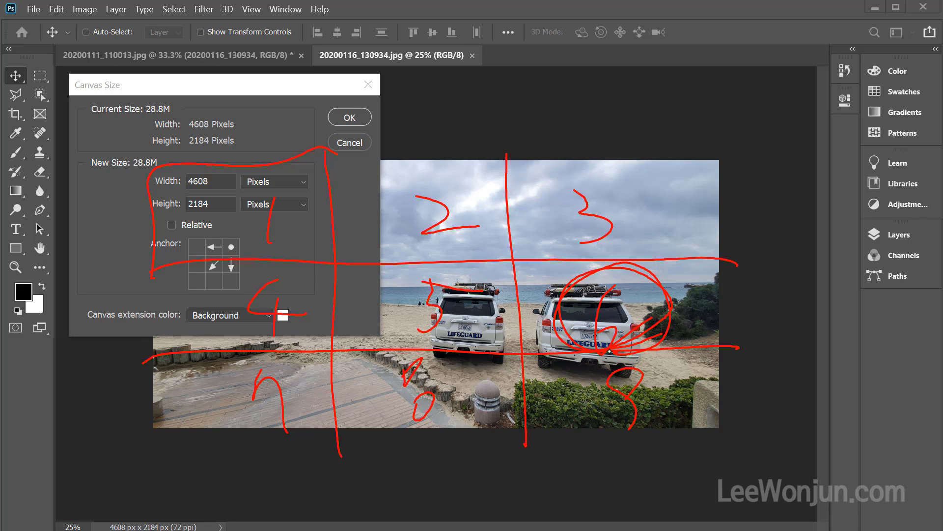
{"action": "mouse_move", "coordinate": [591, 94]}
{"action": "left_mouse_down"}
{"action": "mouse_move", "coordinate": [601, 237]}
{"action": "mouse_move", "coordinate": [595, 229]}
{"action": "left_mouse_up"}
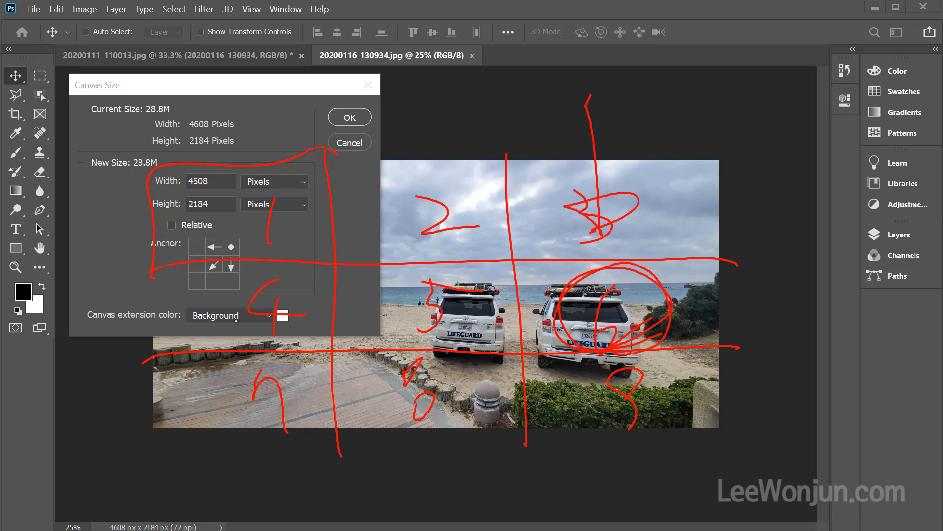
{"action": "mouse_move", "coordinate": [143, 330]}
{"action": "left_mouse_down"}
{"action": "mouse_move", "coordinate": [403, 309]}
{"action": "mouse_move", "coordinate": [426, 287]}
{"action": "mouse_move", "coordinate": [408, 339]}
{"action": "left_mouse_up"}
{"action": "mouse_move", "coordinate": [625, 493]}
{"action": "left_mouse_down"}
{"action": "mouse_move", "coordinate": [630, 406]}
{"action": "mouse_move", "coordinate": [680, 386]}
{"action": "mouse_move", "coordinate": [625, 370]}
{"action": "left_mouse_up"}
{"action": "key", "text": "e"}
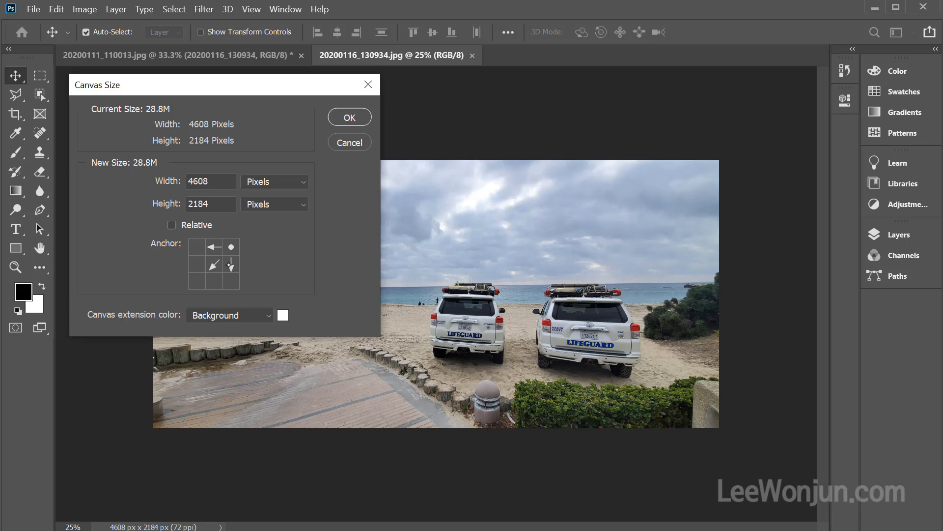
Anchor the canvas at its middle-right position and set the new size to 1500 pixels wide by 1000 pixels high
{"action": "left_click", "coordinate": [231, 264]}
{"action": "double_click", "coordinate": [218, 181]}
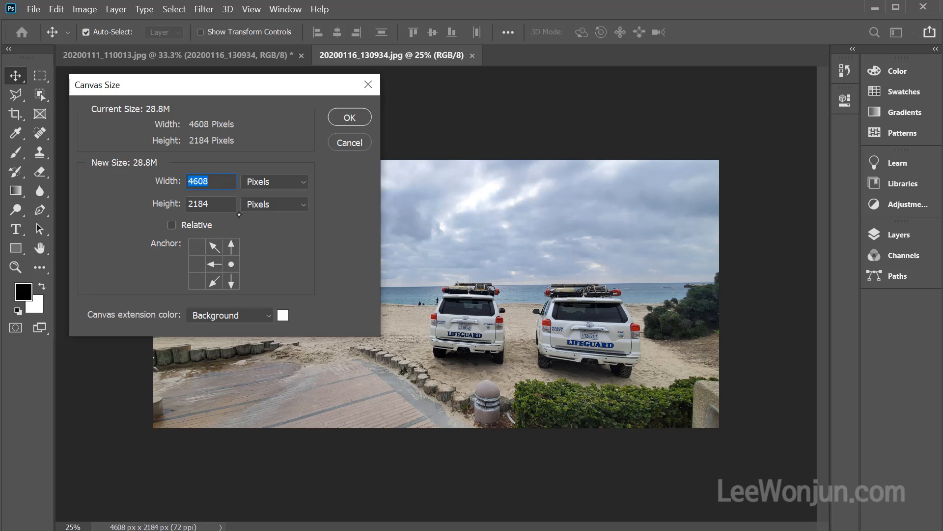
{"action": "type", "text": "1500"}
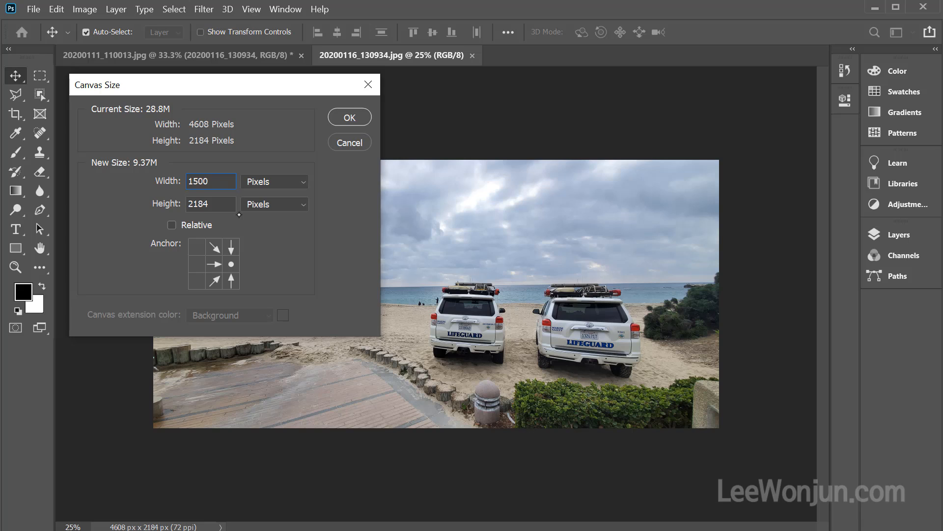
{"action": "left_click", "coordinate": [224, 203]}
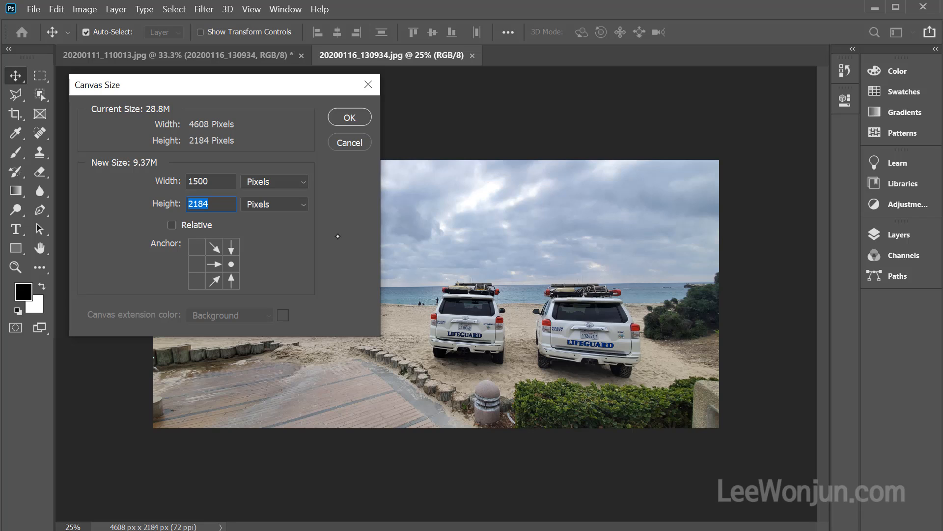
{"action": "type", "text": "100"}
{"action": "left_click", "coordinate": [252, 243]}
{"action": "type", "text": "1000"}
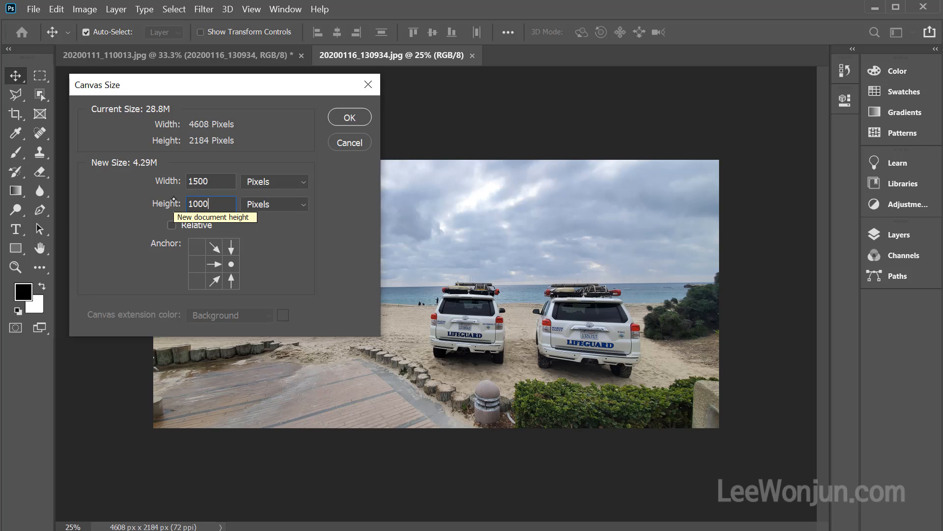
{"action": "left_click", "coordinate": [315, 268]}
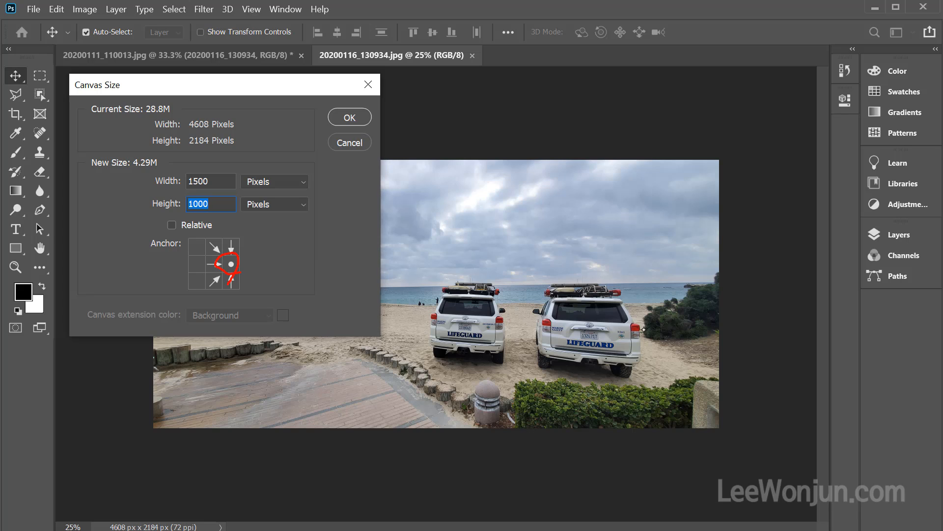
{"action": "mouse_move", "coordinate": [675, 334]}
{"action": "left_mouse_down"}
{"action": "mouse_move", "coordinate": [613, 271]}
{"action": "mouse_move", "coordinate": [575, 333]}
{"action": "mouse_move", "coordinate": [691, 294]}
{"action": "mouse_move", "coordinate": [561, 315]}
{"action": "mouse_move", "coordinate": [677, 295]}
{"action": "mouse_move", "coordinate": [637, 287]}
{"action": "mouse_move", "coordinate": [603, 320]}
{"action": "left_mouse_up"}
{"action": "mouse_move", "coordinate": [576, 167]}
{"action": "left_mouse_down"}
{"action": "mouse_move", "coordinate": [582, 207]}
{"action": "mouse_move", "coordinate": [605, 222]}
{"action": "mouse_move", "coordinate": [565, 248]}
{"action": "left_mouse_up"}
{"action": "left_click_drag", "start_coordinate": [186, 331], "coordinate": [457, 318]}
{"action": "left_click_drag", "start_coordinate": [436, 295], "coordinate": [423, 356]}
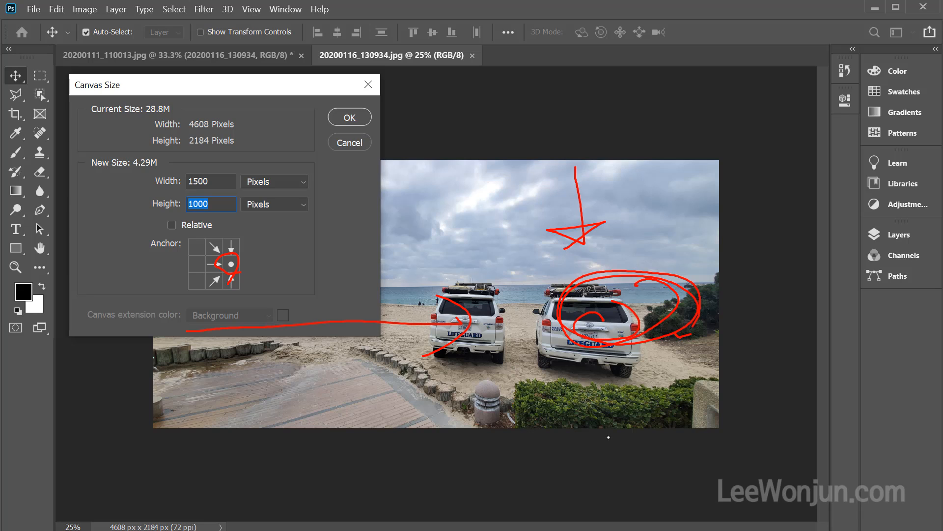
{"action": "mouse_move", "coordinate": [608, 436]}
{"action": "left_mouse_down"}
{"action": "mouse_move", "coordinate": [583, 389]}
{"action": "mouse_move", "coordinate": [603, 371]}
{"action": "left_mouse_up"}
{"action": "key", "text": "Escape"}
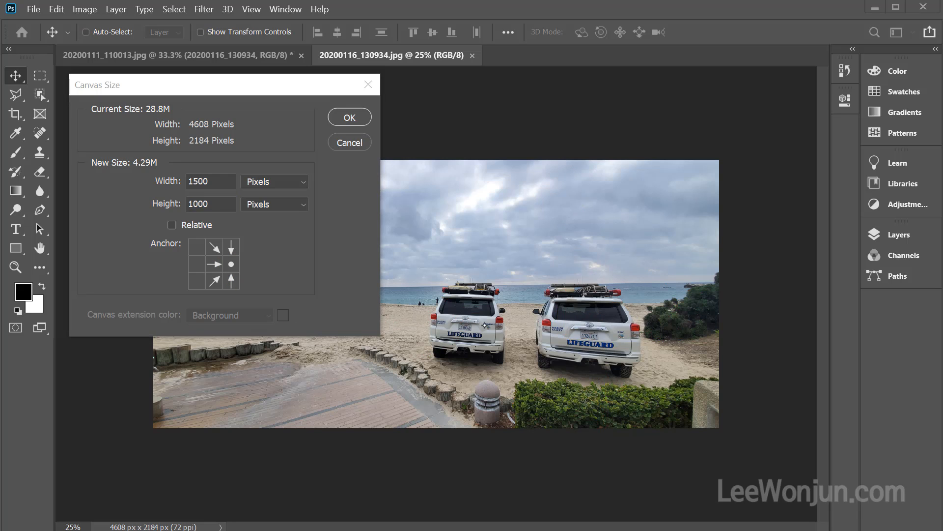
Apply the new canvas size, accepting the clipping, and undo the resulting crop of the beach photo
{"action": "left_click", "coordinate": [350, 117]}
{"action": "left_click", "coordinate": [349, 117]}
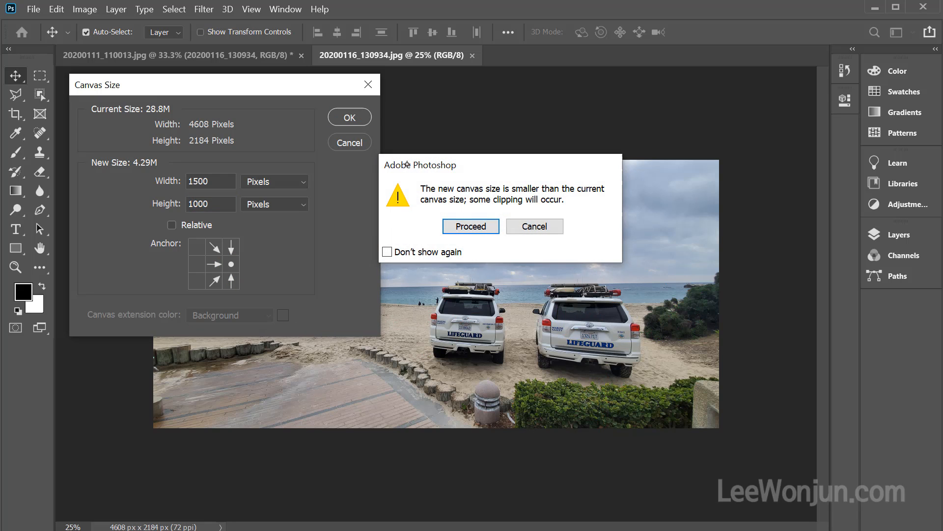
{"action": "left_click", "coordinate": [478, 225]}
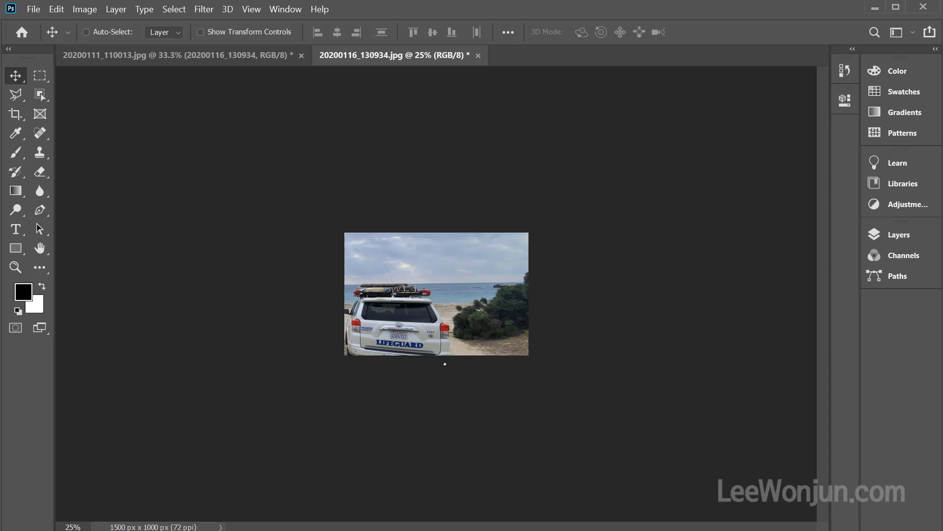
{"action": "key", "text": "ctrl+z"}
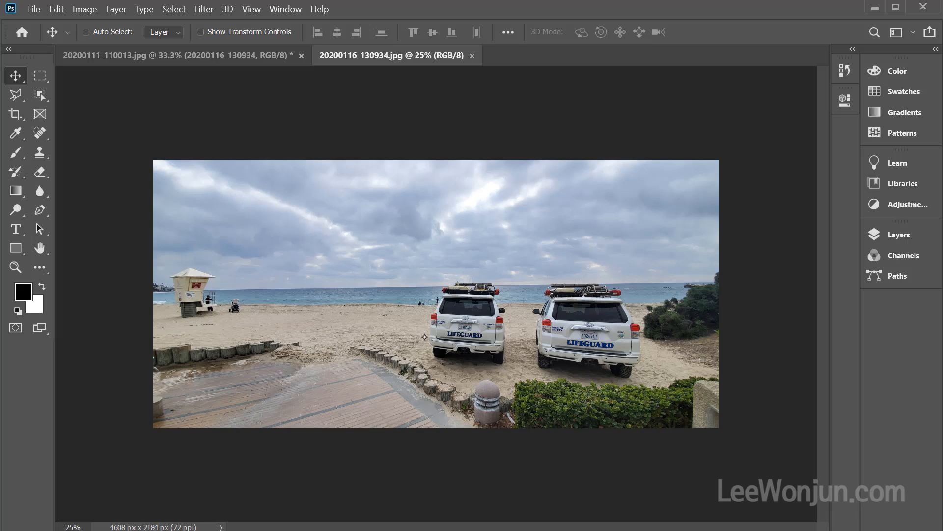
{"action": "mouse_move", "coordinate": [153, 307]}
{"action": "left_mouse_down"}
{"action": "mouse_move", "coordinate": [167, 318]}
{"action": "mouse_move", "coordinate": [322, 326]}
{"action": "mouse_move", "coordinate": [328, 446]}
{"action": "left_mouse_up"}
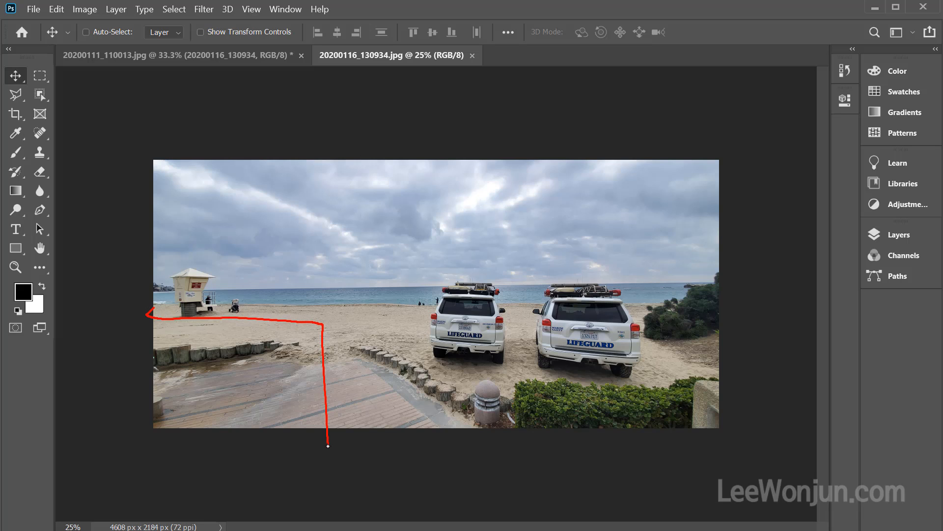
{"action": "key", "text": "Escape"}
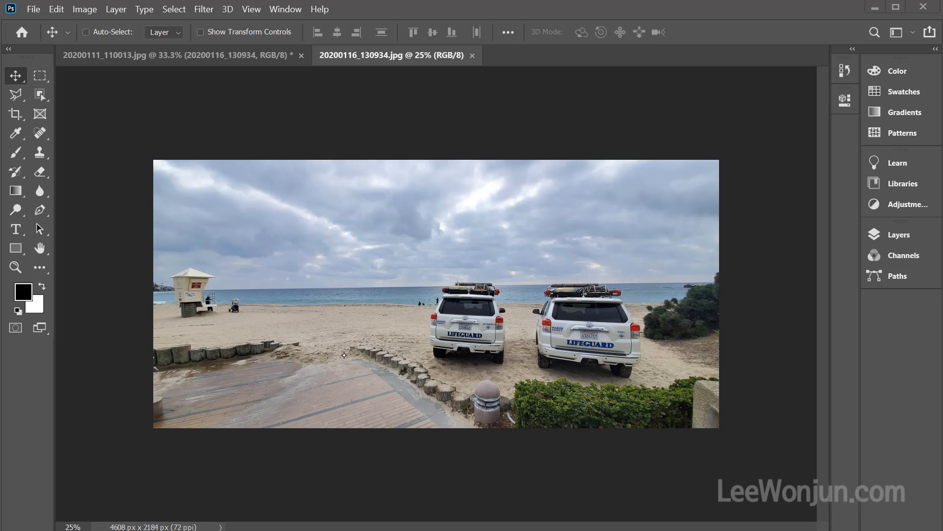
Try cropping the canvas to 1000 by 1000 pixels anchored at its lower-left corner, and undo the crop
{"action": "key", "text": "ctrl+alt+c"}
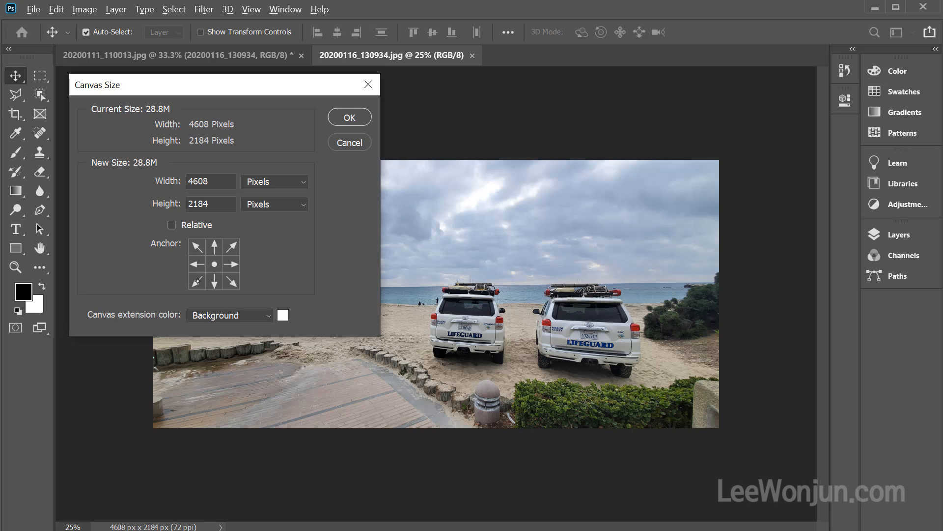
{"action": "left_click", "coordinate": [197, 280]}
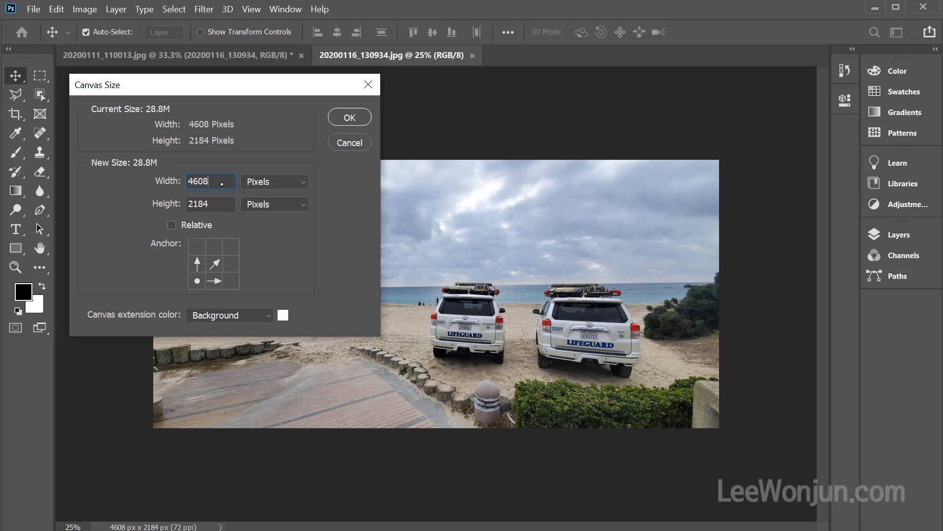
{"action": "left_click_drag", "start_coordinate": [221, 184], "coordinate": [154, 173]}
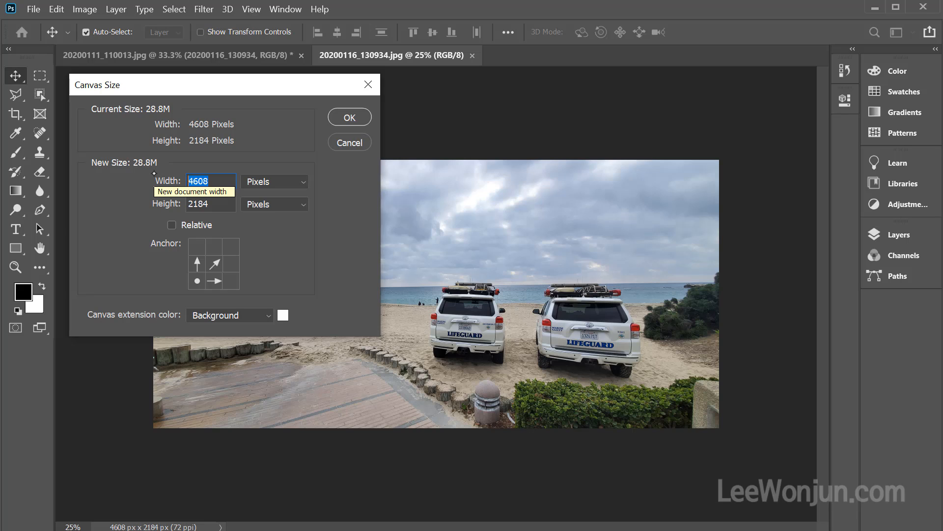
{"action": "type", "text": "1000"}
{"action": "key", "text": "Tab"}
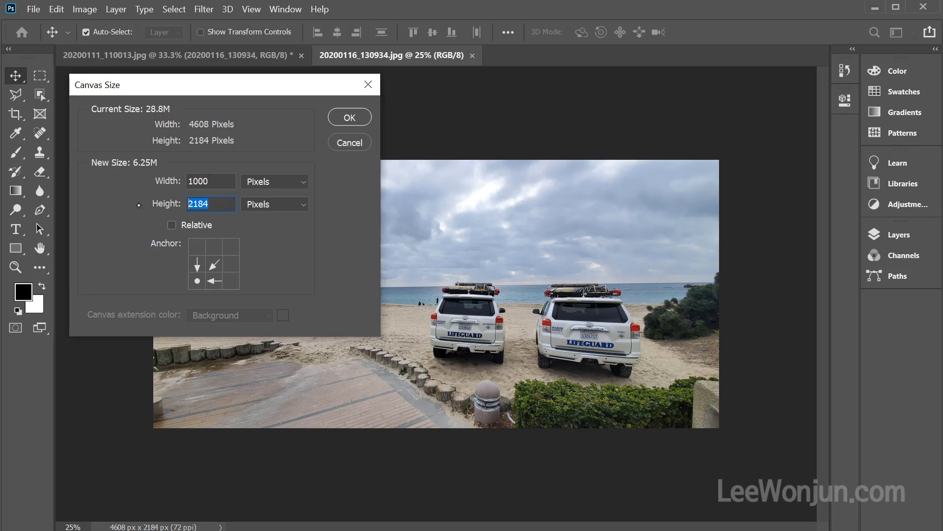
{"action": "type", "text": "1000"}
{"action": "left_click", "coordinate": [357, 118]}
{"action": "left_click", "coordinate": [471, 229]}
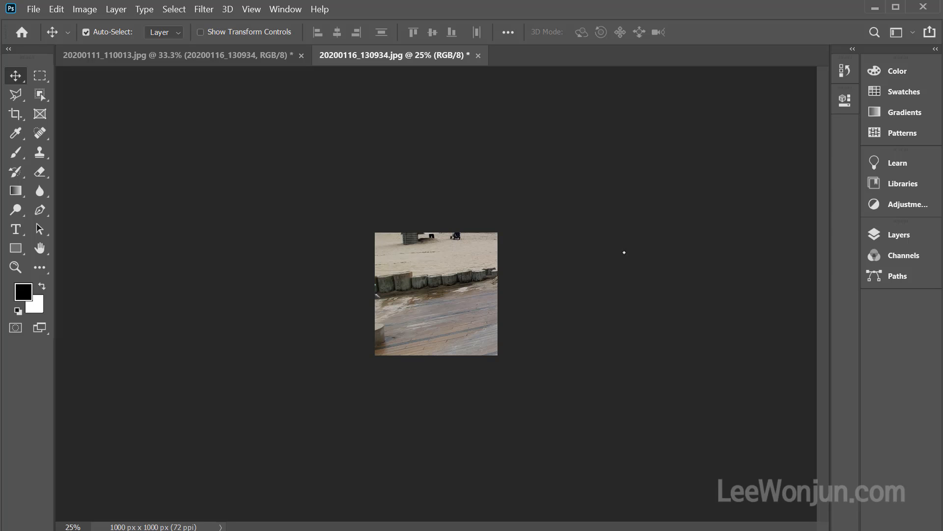
{"action": "key", "text": "ctrl+z"}
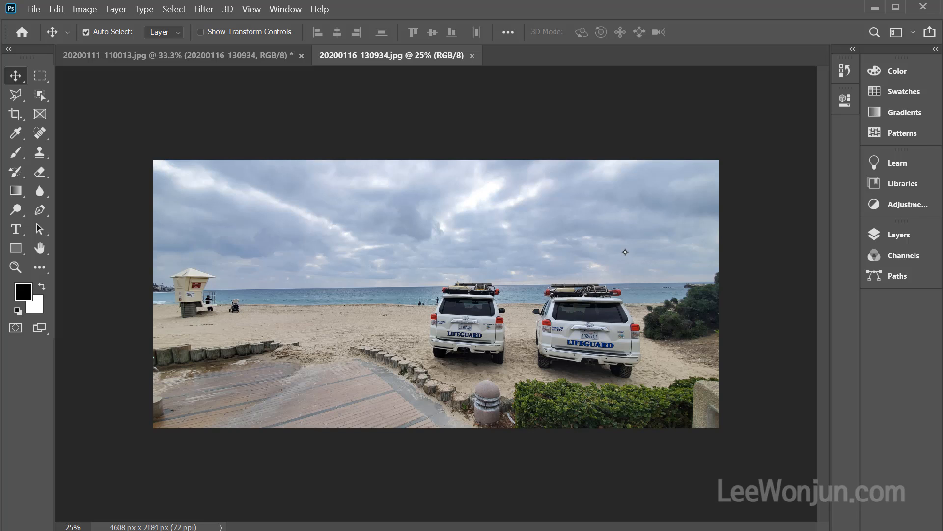
Extend the canvas width to 4808 pixels with the anchor kept at the center
{"action": "key", "text": "ctrl"}
{"action": "key", "text": "ctrl+alt+c"}
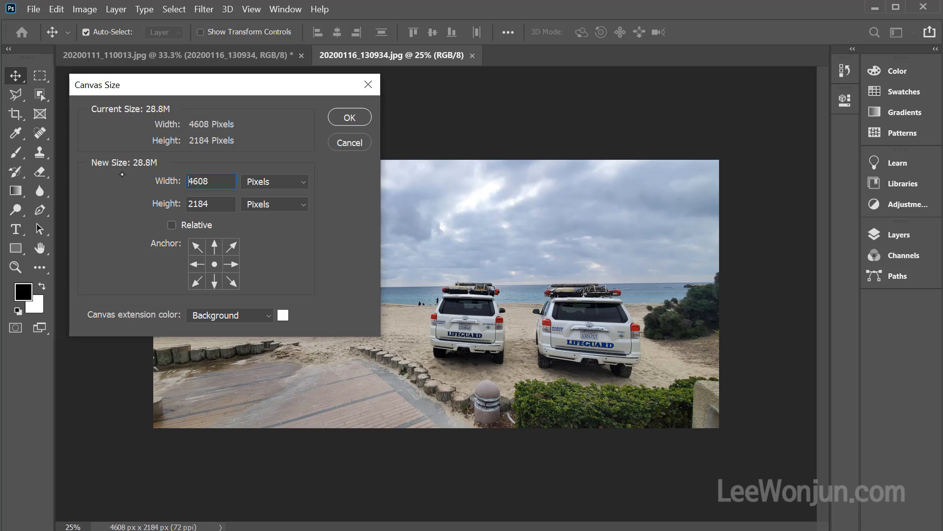
{"action": "left_click", "coordinate": [221, 181]}
{"action": "left_click_drag", "start_coordinate": [194, 181], "coordinate": [198, 181]}
{"action": "type", "text": "8"}
{"action": "left_click", "coordinate": [349, 117]}
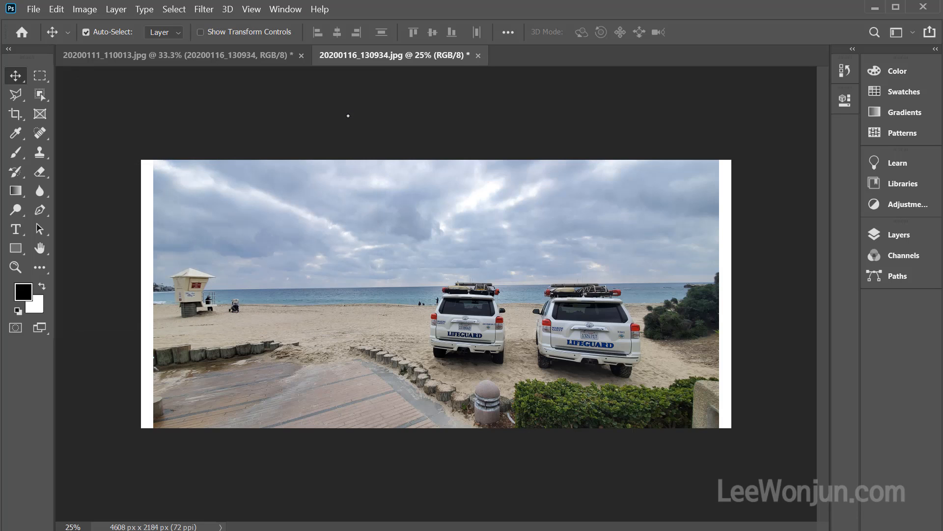
{"action": "key", "text": "ctrl"}
{"action": "left_click_drag", "start_coordinate": [718, 158], "coordinate": [740, 160]}
{"action": "left_click_drag", "start_coordinate": [152, 158], "coordinate": [124, 160]}
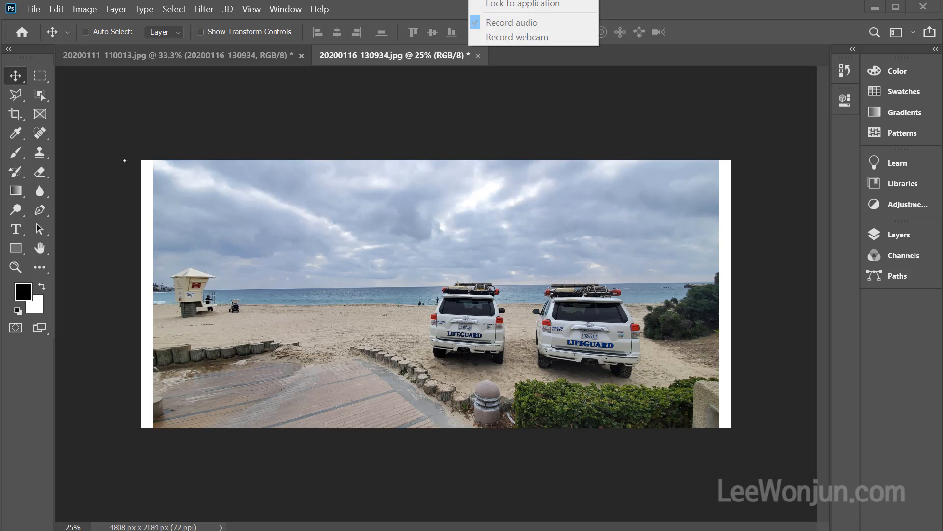
{"action": "key", "text": "ctrl+alt+c"}
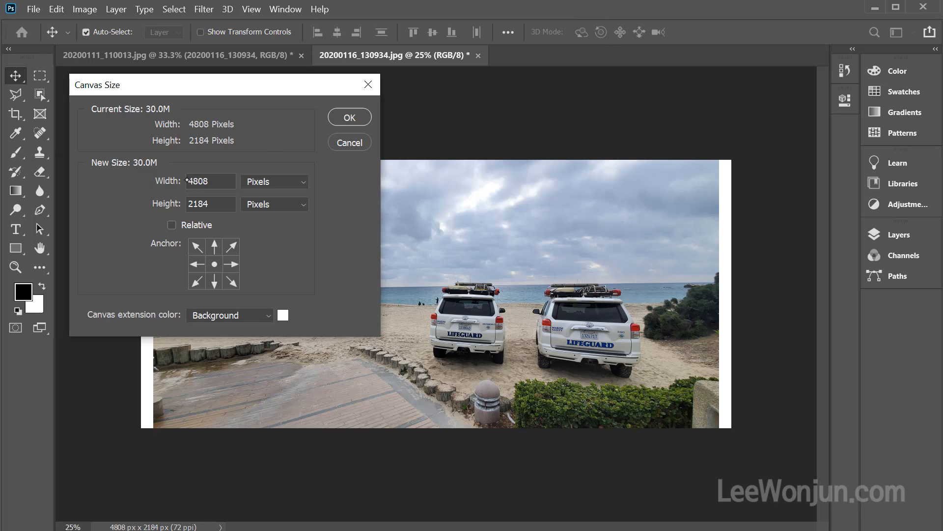
{"action": "left_click_drag", "start_coordinate": [194, 178], "coordinate": [189, 180]}
{"action": "key", "text": "ctrl"}
{"action": "key", "text": "ctrl+a"}
{"action": "mouse_move", "coordinate": [340, 228]}
{"action": "left_mouse_down"}
{"action": "mouse_move", "coordinate": [498, 237]}
{"action": "mouse_move", "coordinate": [499, 331]}
{"action": "left_mouse_up"}
{"action": "left_click_drag", "start_coordinate": [332, 340], "coordinate": [513, 317]}
{"action": "mouse_move", "coordinate": [407, 223]}
{"action": "left_mouse_down"}
{"action": "mouse_move", "coordinate": [405, 173]}
{"action": "mouse_move", "coordinate": [394, 174]}
{"action": "left_mouse_up"}
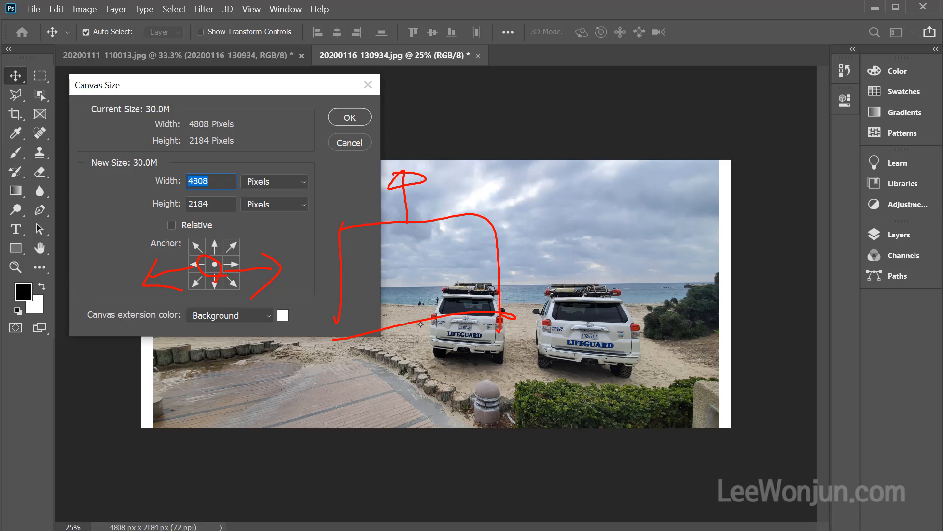
{"action": "mouse_move", "coordinate": [421, 324]}
{"action": "left_mouse_down"}
{"action": "mouse_move", "coordinate": [440, 353]}
{"action": "mouse_move", "coordinate": [425, 372]}
{"action": "left_mouse_up"}
{"action": "left_click_drag", "start_coordinate": [314, 298], "coordinate": [297, 274]}
{"action": "mouse_move", "coordinate": [486, 267]}
{"action": "left_mouse_down"}
{"action": "mouse_move", "coordinate": [537, 233]}
{"action": "mouse_move", "coordinate": [542, 281]}
{"action": "mouse_move", "coordinate": [539, 233]}
{"action": "left_mouse_up"}
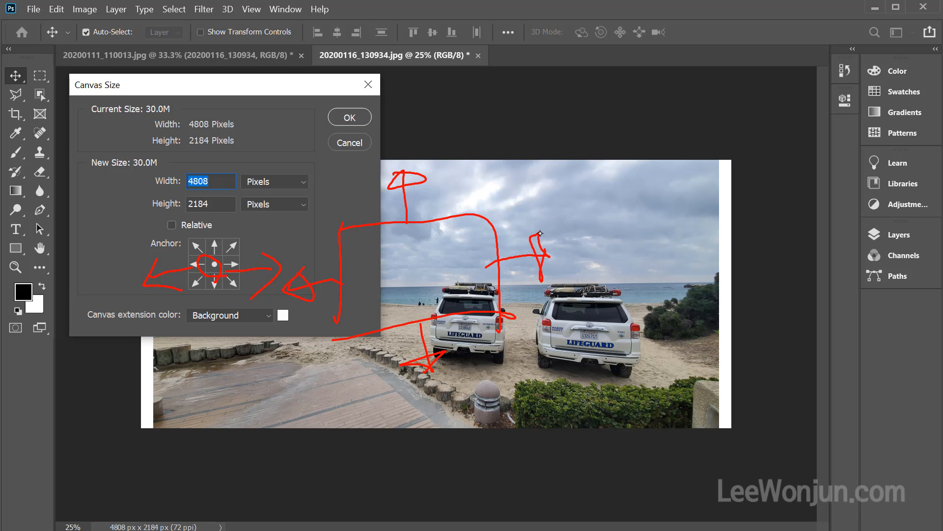
{"action": "left_click_drag", "start_coordinate": [230, 164], "coordinate": [196, 200]}
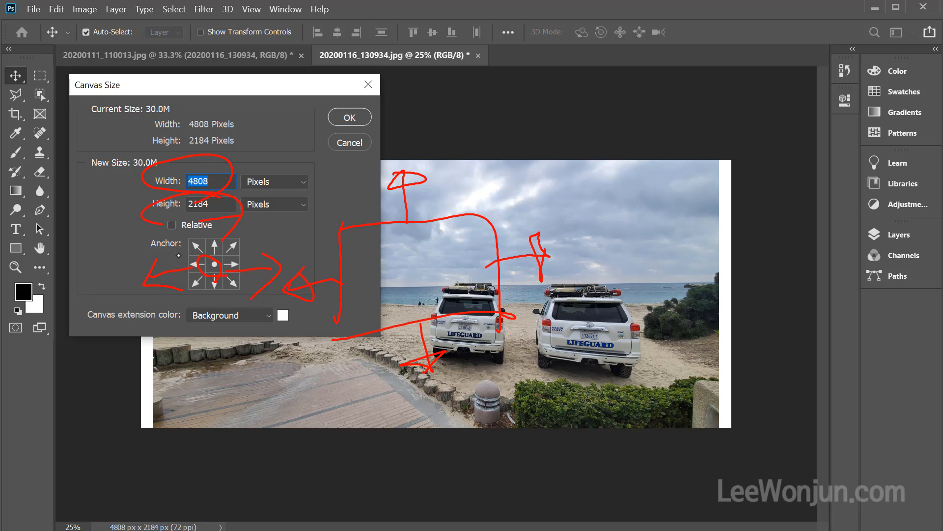
{"action": "key", "text": "Escape"}
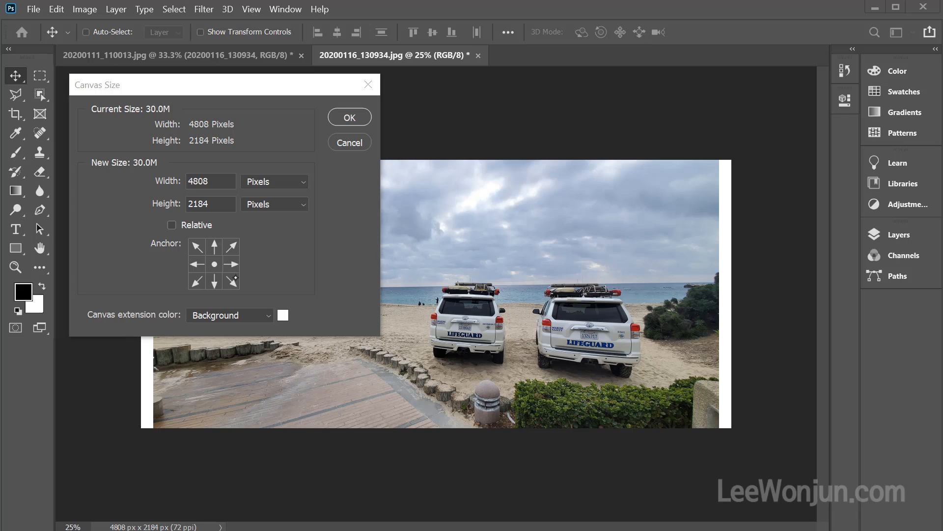
{"action": "key", "text": "ctrl+2"}
{"action": "mouse_move", "coordinate": [417, 222]}
{"action": "left_mouse_down"}
{"action": "mouse_move", "coordinate": [411, 307]}
{"action": "mouse_move", "coordinate": [412, 225]}
{"action": "mouse_move", "coordinate": [536, 302]}
{"action": "left_mouse_up"}
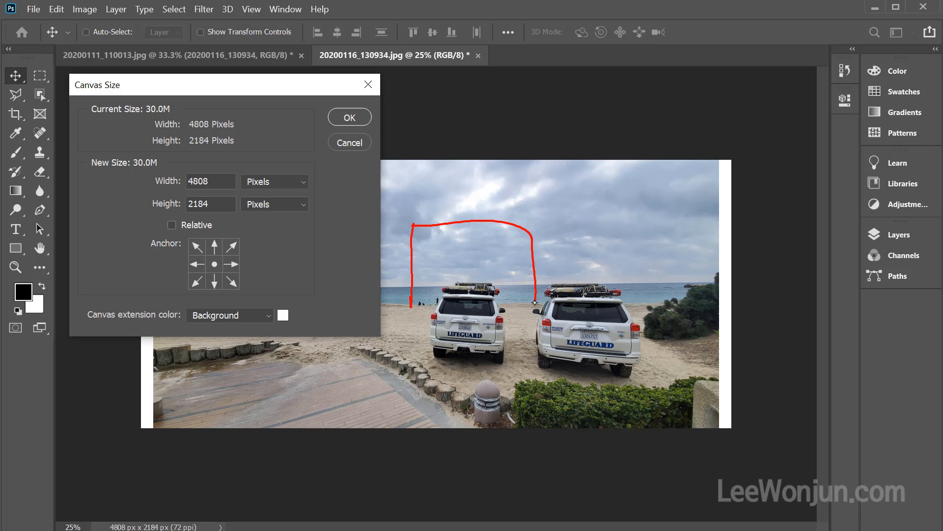
{"action": "left_click_drag", "start_coordinate": [420, 316], "coordinate": [546, 305]}
{"action": "mouse_move", "coordinate": [407, 220]}
{"action": "left_mouse_down"}
{"action": "mouse_move", "coordinate": [413, 300]}
{"action": "mouse_move", "coordinate": [476, 361]}
{"action": "mouse_move", "coordinate": [538, 319]}
{"action": "mouse_move", "coordinate": [527, 206]}
{"action": "left_mouse_up"}
{"action": "mouse_move", "coordinate": [438, 321]}
{"action": "left_mouse_down"}
{"action": "mouse_move", "coordinate": [491, 324]}
{"action": "mouse_move", "coordinate": [484, 342]}
{"action": "mouse_move", "coordinate": [505, 346]}
{"action": "left_mouse_up"}
{"action": "key", "text": "Escape"}
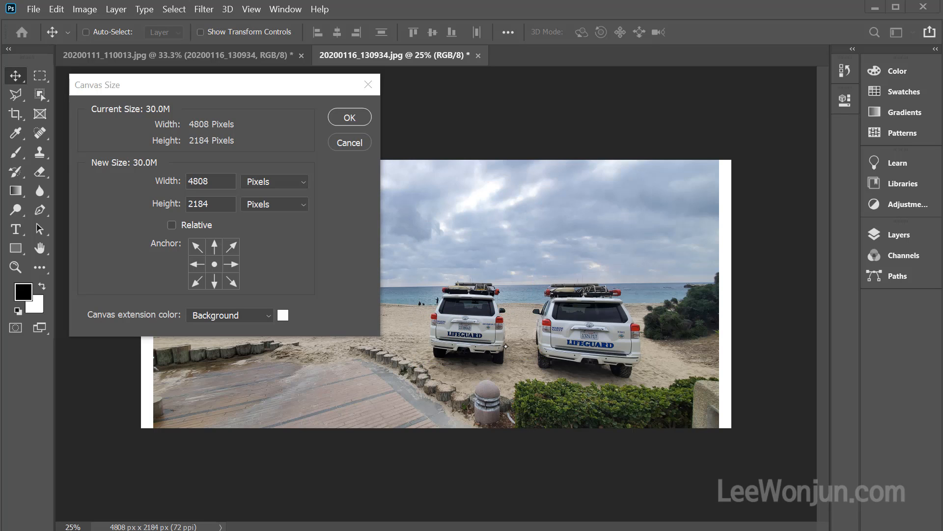
{"action": "left_click", "coordinate": [358, 144]}
{"action": "left_click", "coordinate": [358, 143]}
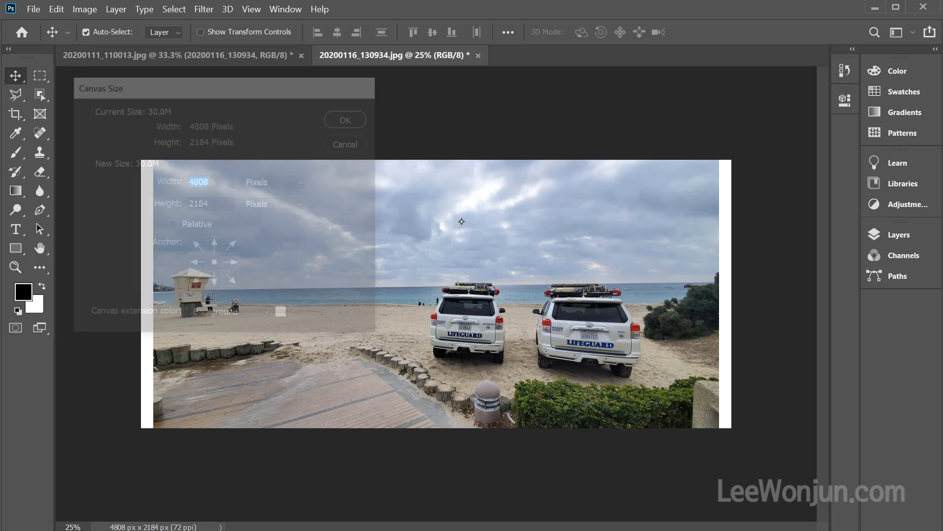
Undo the canvas widening, and extend the canvas height to 3000 pixels with the anchor at the top center
{"action": "key", "text": "ctrl+z"}
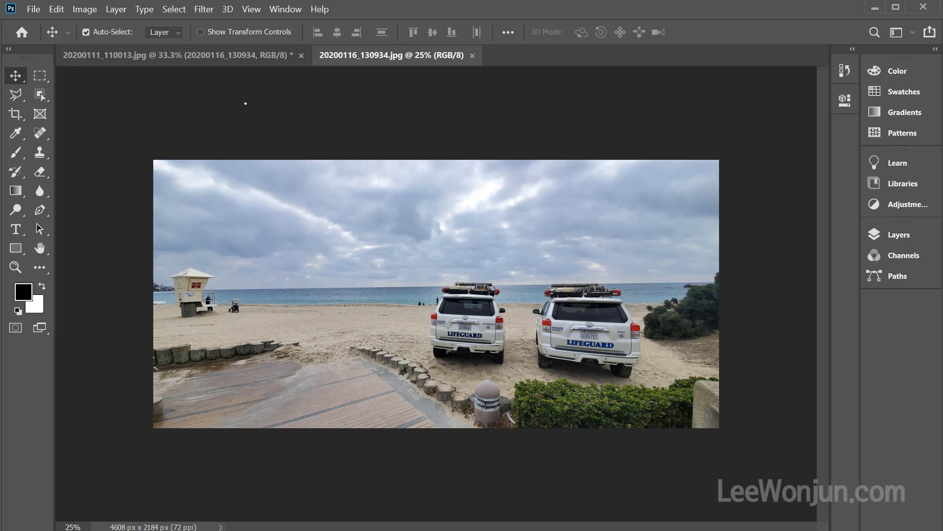
{"action": "key", "text": "ctrl+alt+c"}
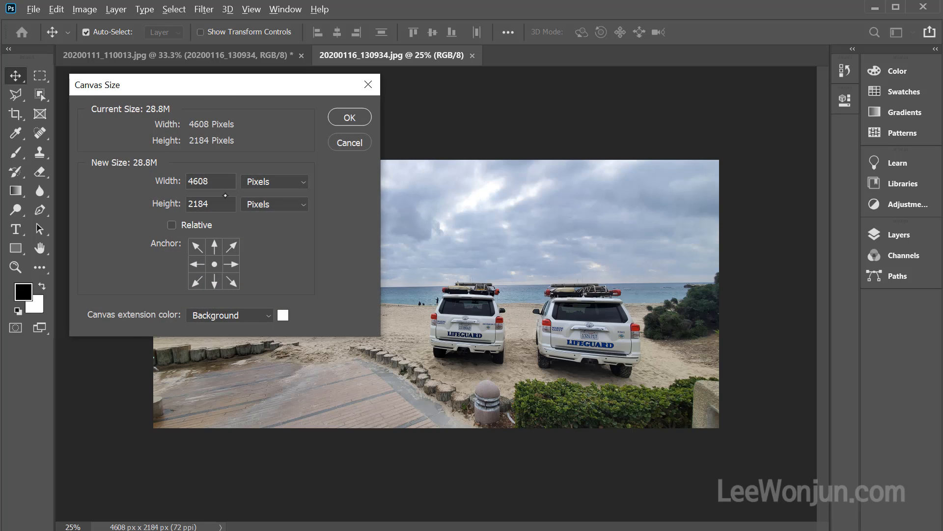
{"action": "left_click", "coordinate": [214, 205]}
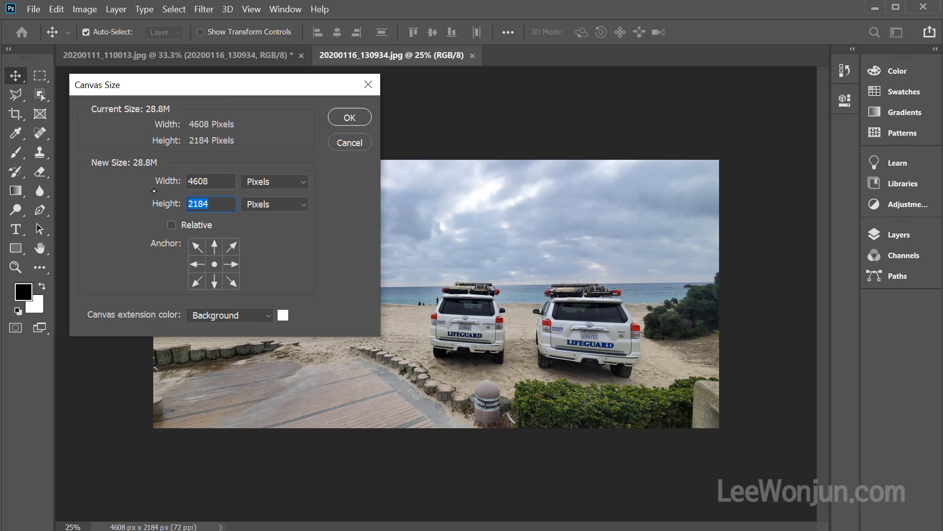
{"action": "type", "text": "3000"}
{"action": "left_click", "coordinate": [214, 246]}
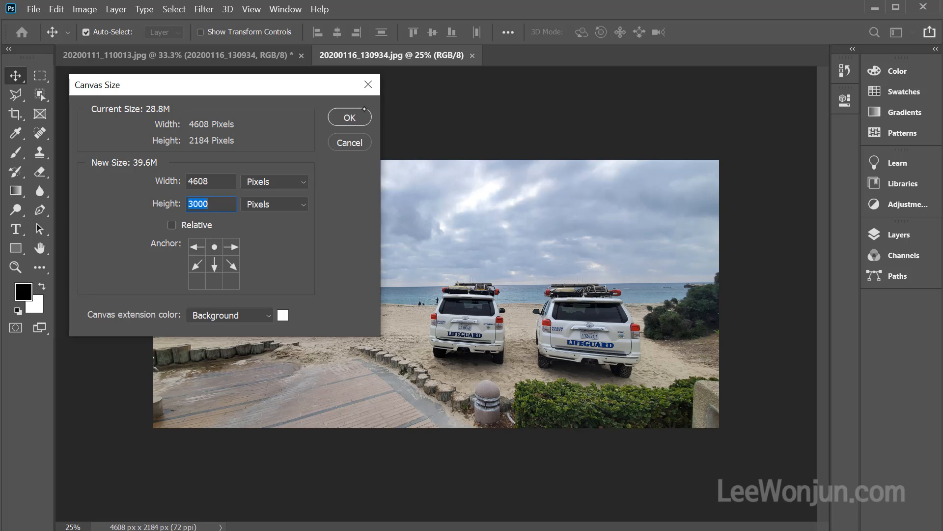
{"action": "left_click", "coordinate": [349, 117]}
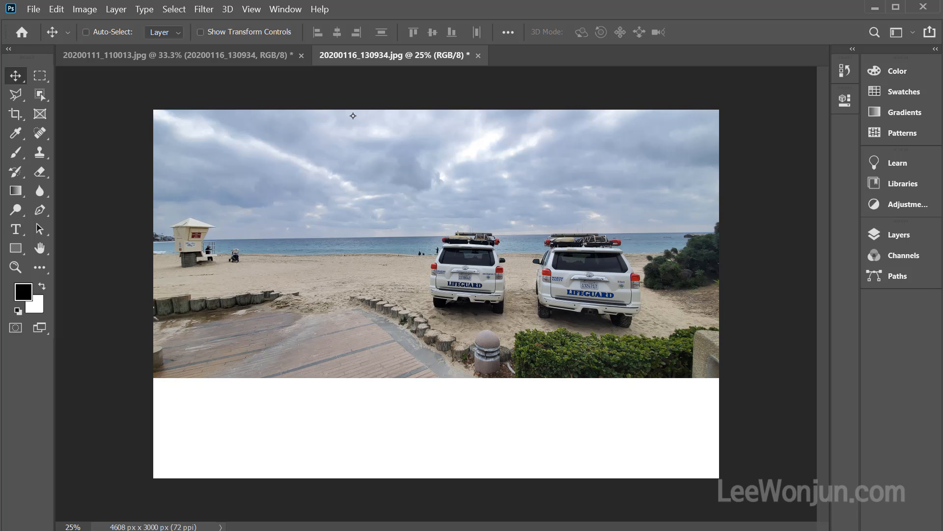
Switch the canvas size entry to relative values for the beach photo
{"action": "key", "text": "ctrl+alt+c"}
{"action": "left_click_drag", "start_coordinate": [291, 83], "coordinate": [402, 71]}
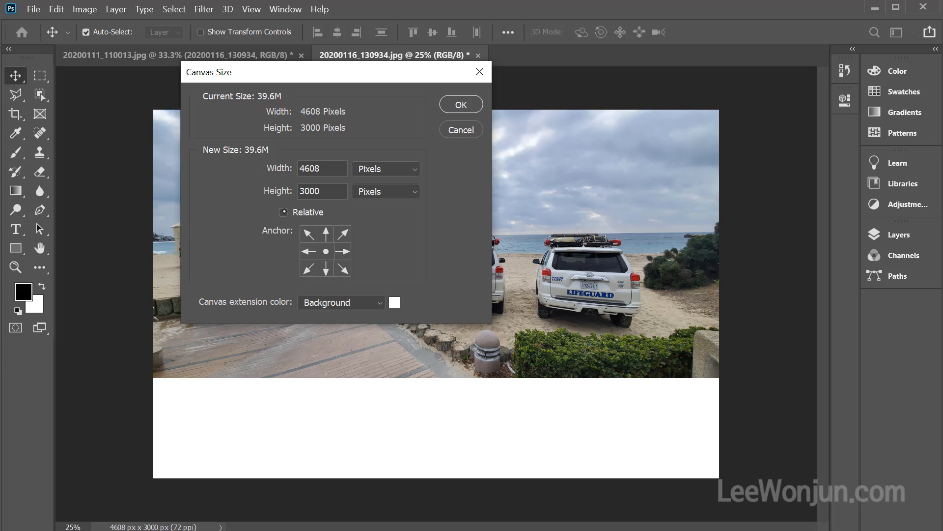
{"action": "left_click", "coordinate": [284, 212]}
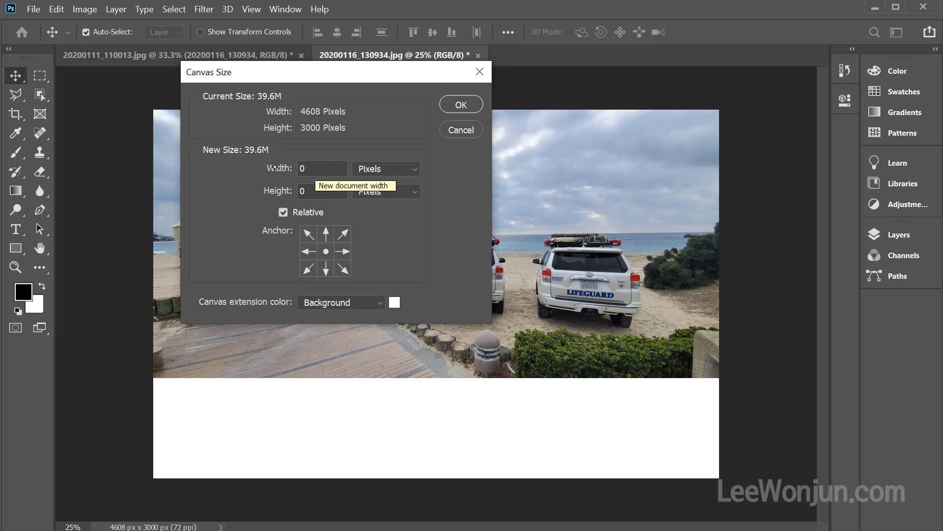
{"action": "double_click", "coordinate": [320, 169]}
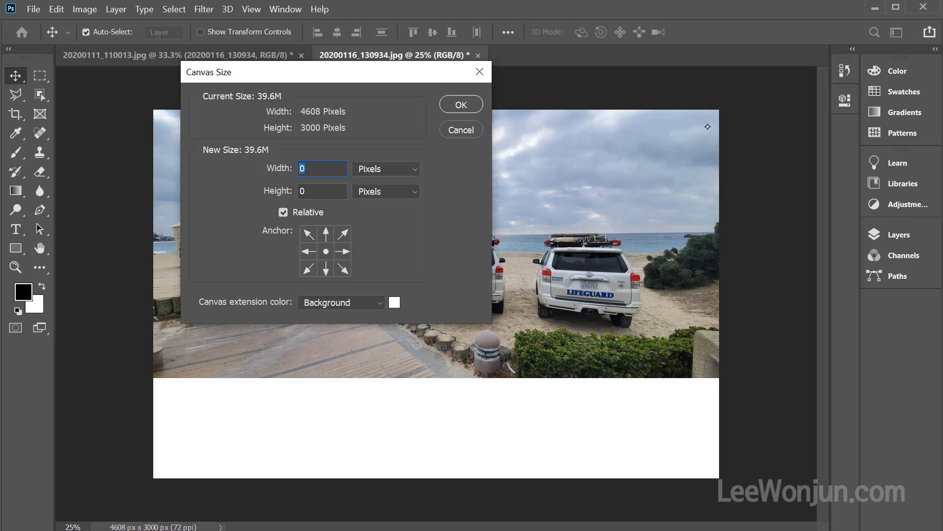
{"action": "mouse_move", "coordinate": [725, 146]}
{"action": "left_mouse_down"}
{"action": "mouse_move", "coordinate": [785, 151]}
{"action": "mouse_move", "coordinate": [769, 163]}
{"action": "left_mouse_up"}
{"action": "mouse_move", "coordinate": [158, 153]}
{"action": "left_mouse_down"}
{"action": "mouse_move", "coordinate": [103, 145]}
{"action": "mouse_move", "coordinate": [92, 171]}
{"action": "left_mouse_up"}
{"action": "left_click_drag", "start_coordinate": [99, 127], "coordinate": [112, 187]}
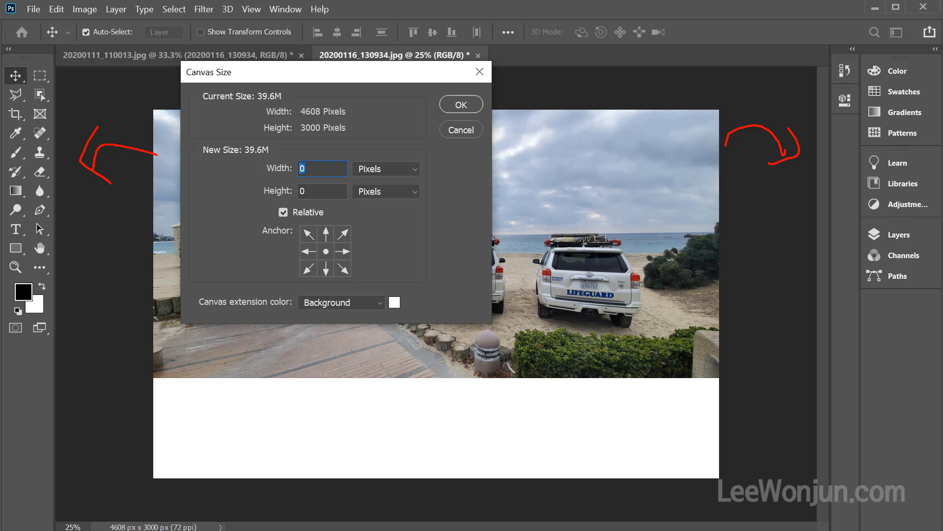
{"action": "mouse_move", "coordinate": [330, 258]}
{"action": "left_mouse_down"}
{"action": "mouse_move", "coordinate": [307, 250]}
{"action": "mouse_move", "coordinate": [329, 256]}
{"action": "left_mouse_up"}
{"action": "left_click_drag", "start_coordinate": [423, 208], "coordinate": [417, 222]}
{"action": "left_click_drag", "start_coordinate": [444, 199], "coordinate": [452, 201]}
{"action": "left_click_drag", "start_coordinate": [307, 252], "coordinate": [252, 250]}
{"action": "key", "text": "Escape"}
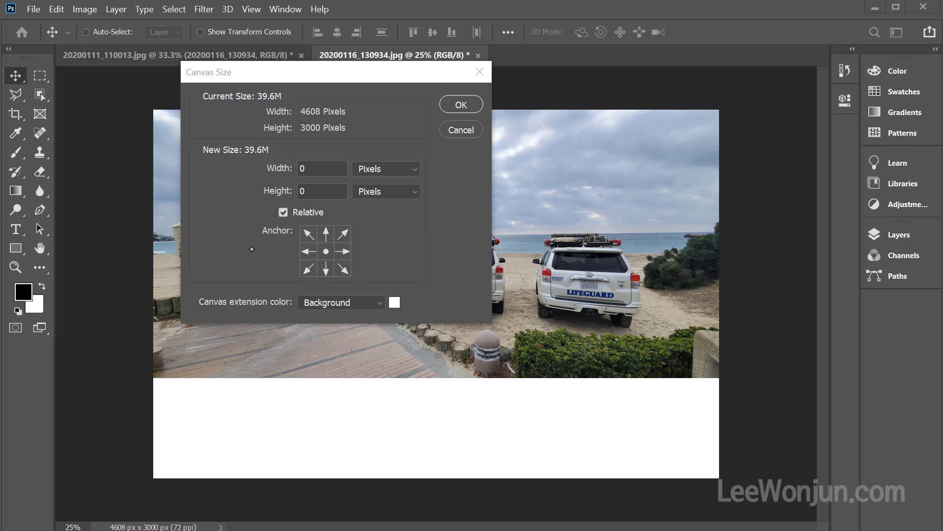
Widen the canvas by a relative 200 pixels with the anchor kept at the center
{"action": "left_click_drag", "start_coordinate": [329, 166], "coordinate": [265, 166]}
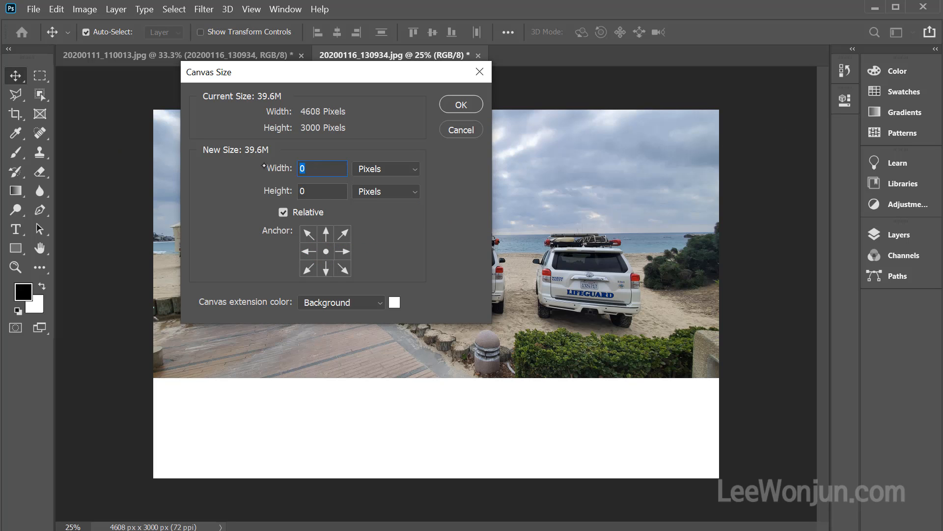
{"action": "type", "text": "200"}
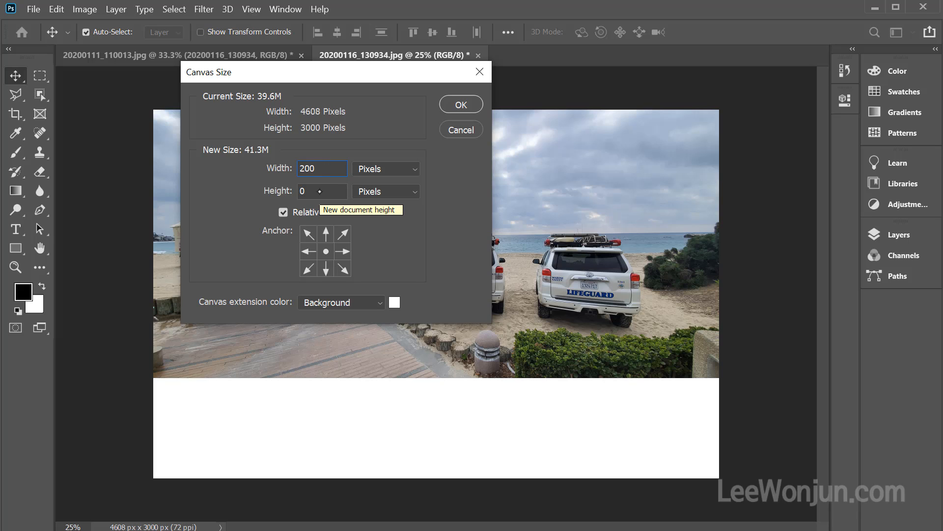
{"action": "left_click", "coordinate": [456, 104]}
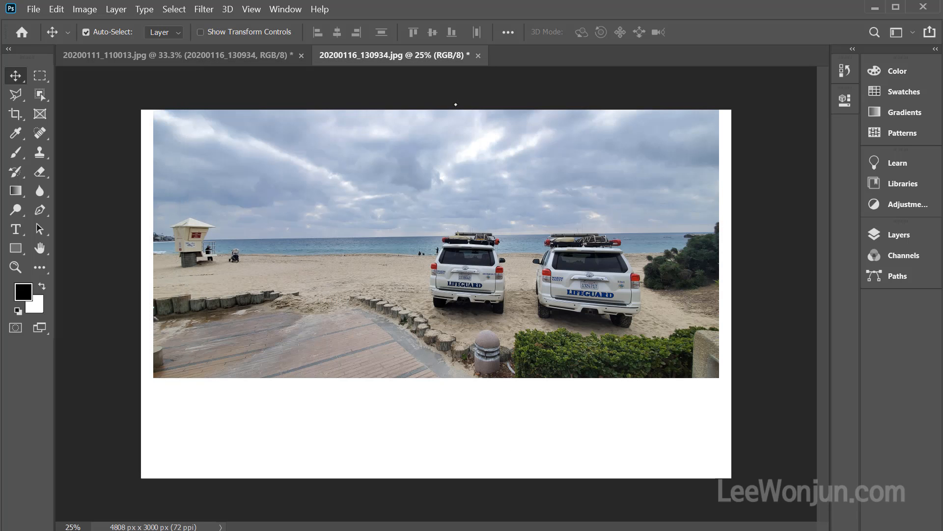
{"action": "key", "text": "ctrl"}
{"action": "left_click_drag", "start_coordinate": [724, 163], "coordinate": [737, 170]}
{"action": "left_click_drag", "start_coordinate": [157, 185], "coordinate": [124, 184]}
{"action": "key", "text": "Escape"}
{"action": "key", "text": "Escape"}
{"action": "key", "text": "ctrl"}
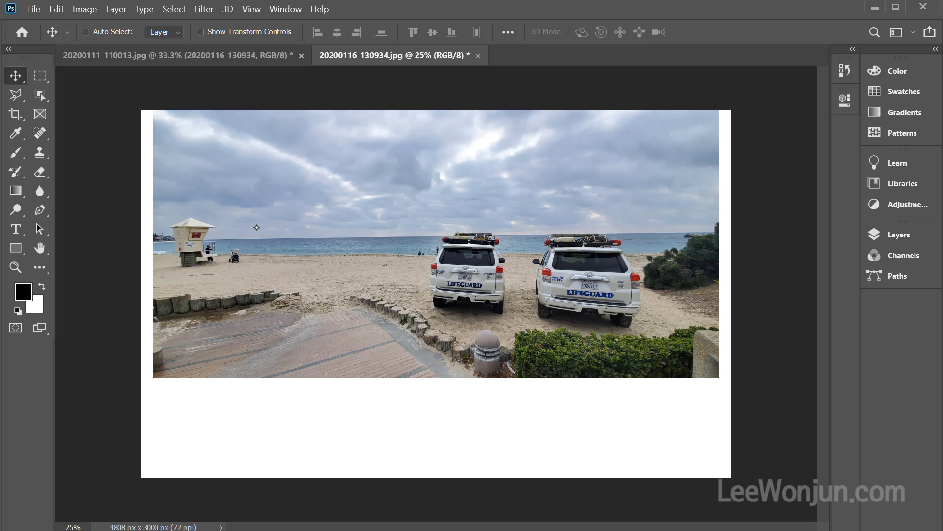
Reduce the canvas width by a relative -200 pixels from the center, accepting the clipping
{"action": "key", "text": "ctrl+alt+c"}
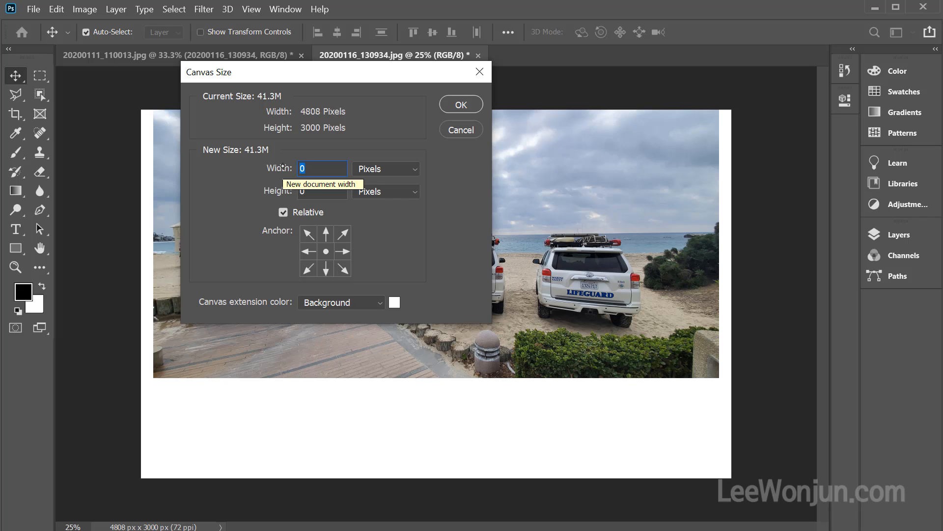
{"action": "type", "text": "-200"}
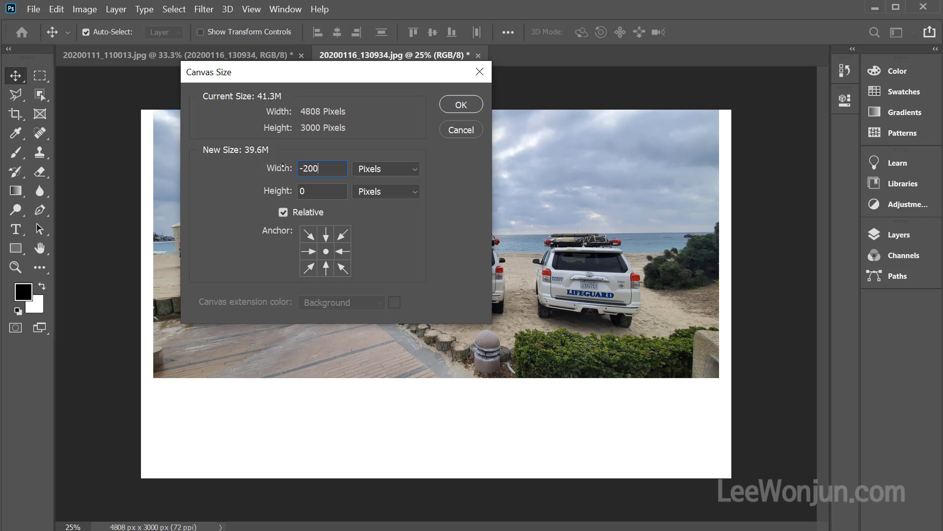
{"action": "left_click", "coordinate": [458, 104]}
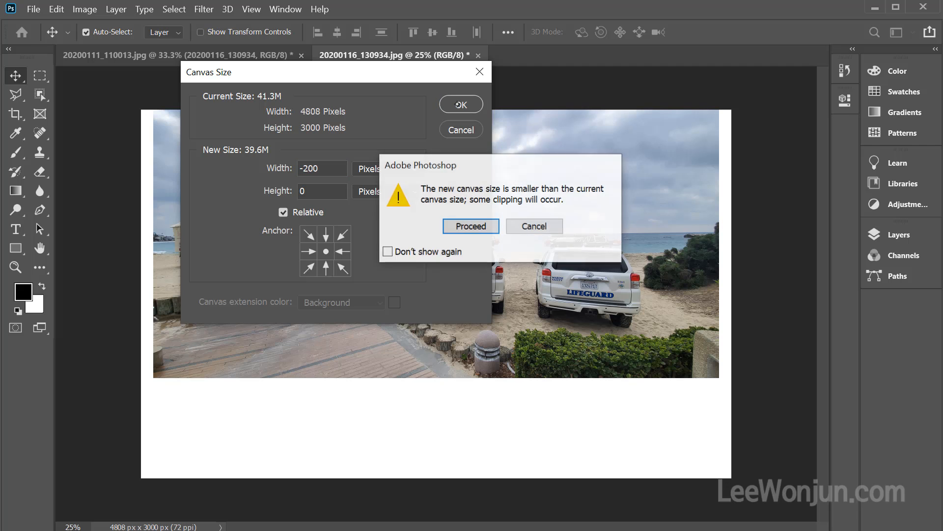
{"action": "left_click", "coordinate": [464, 227]}
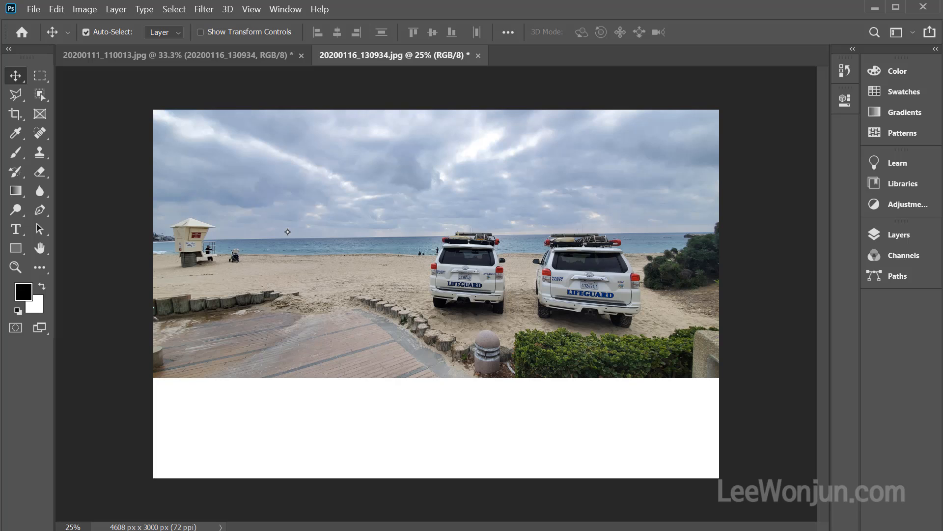
Examine which canvas extension colors are offered for the added area, and leave the canvas size settings without changing anything
{"action": "key", "text": "ctrl"}
{"action": "key", "text": "ctrl+alt+c"}
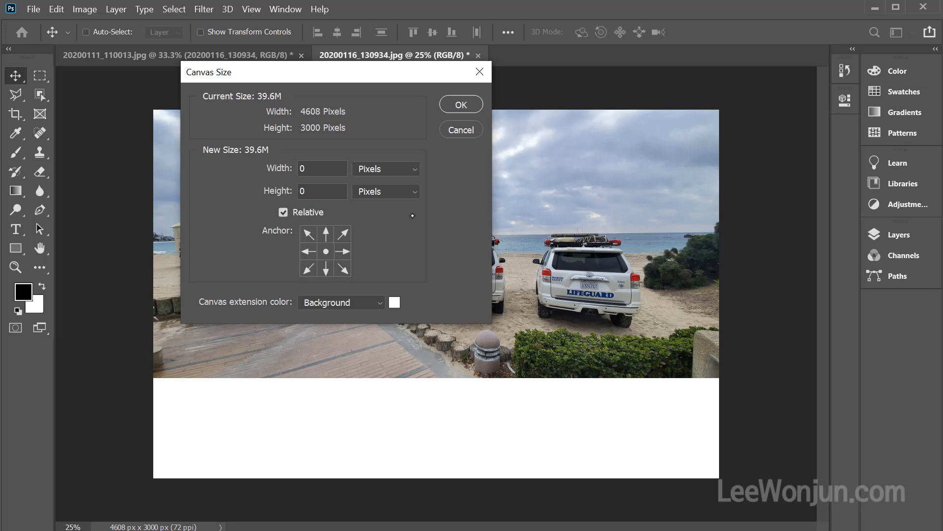
{"action": "mouse_move", "coordinate": [667, 378]}
{"action": "left_mouse_down"}
{"action": "mouse_move", "coordinate": [692, 452]}
{"action": "mouse_move", "coordinate": [657, 485]}
{"action": "left_mouse_up"}
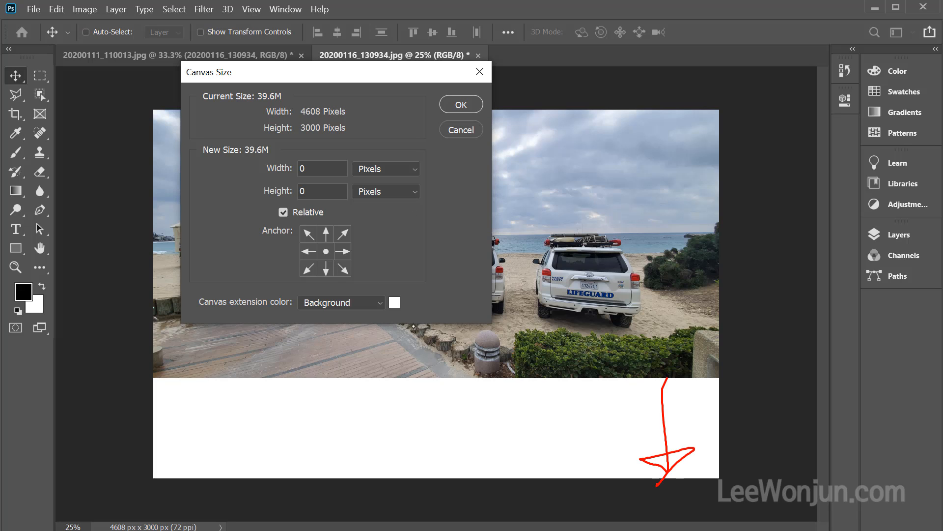
{"action": "mouse_move", "coordinate": [384, 317]}
{"action": "left_mouse_down"}
{"action": "mouse_move", "coordinate": [415, 311]}
{"action": "mouse_move", "coordinate": [397, 336]}
{"action": "left_mouse_up"}
{"action": "left_click_drag", "start_coordinate": [183, 323], "coordinate": [408, 319]}
{"action": "left_click_drag", "start_coordinate": [339, 290], "coordinate": [344, 319]}
{"action": "mouse_move", "coordinate": [20, 314]}
{"action": "left_mouse_down"}
{"action": "mouse_move", "coordinate": [25, 342]}
{"action": "mouse_move", "coordinate": [58, 294]}
{"action": "mouse_move", "coordinate": [32, 347]}
{"action": "left_mouse_up"}
{"action": "key", "text": "Escape"}
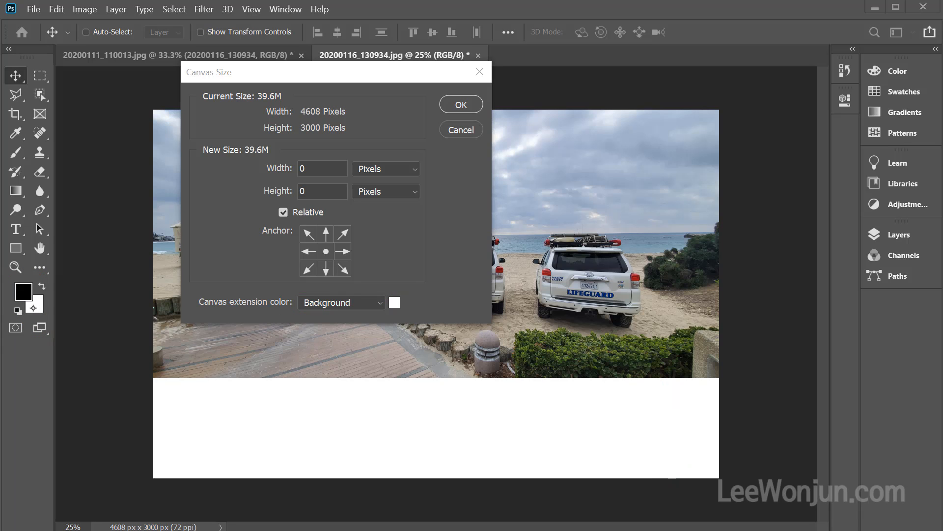
{"action": "key", "text": "Escape"}
{"action": "key", "text": "ctrl+2"}
{"action": "left_click", "coordinate": [382, 302]}
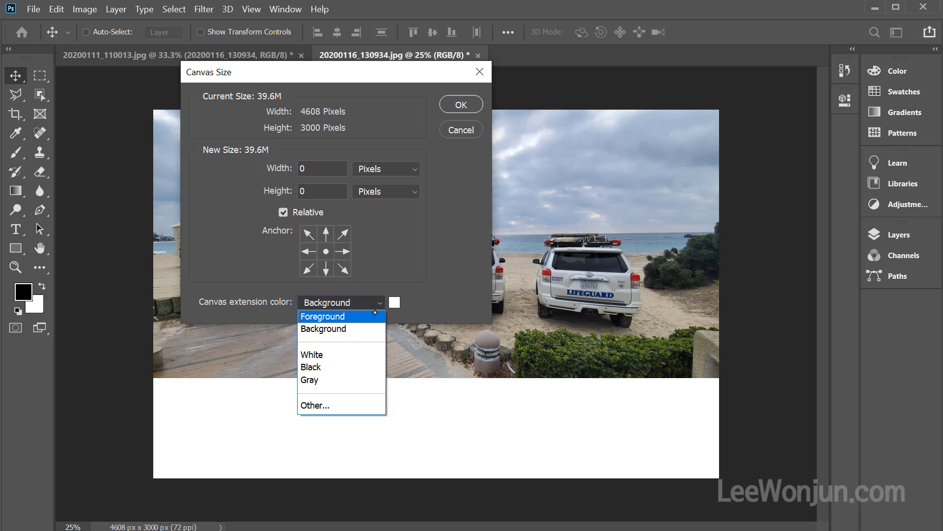
{"action": "mouse_move", "coordinate": [25, 299]}
{"action": "left_mouse_down"}
{"action": "mouse_move", "coordinate": [4, 304]}
{"action": "mouse_move", "coordinate": [32, 298]}
{"action": "mouse_move", "coordinate": [33, 332]}
{"action": "left_mouse_up"}
{"action": "mouse_move", "coordinate": [322, 349]}
{"action": "left_mouse_down"}
{"action": "mouse_move", "coordinate": [332, 397]}
{"action": "mouse_move", "coordinate": [366, 400]}
{"action": "mouse_move", "coordinate": [347, 433]}
{"action": "left_mouse_up"}
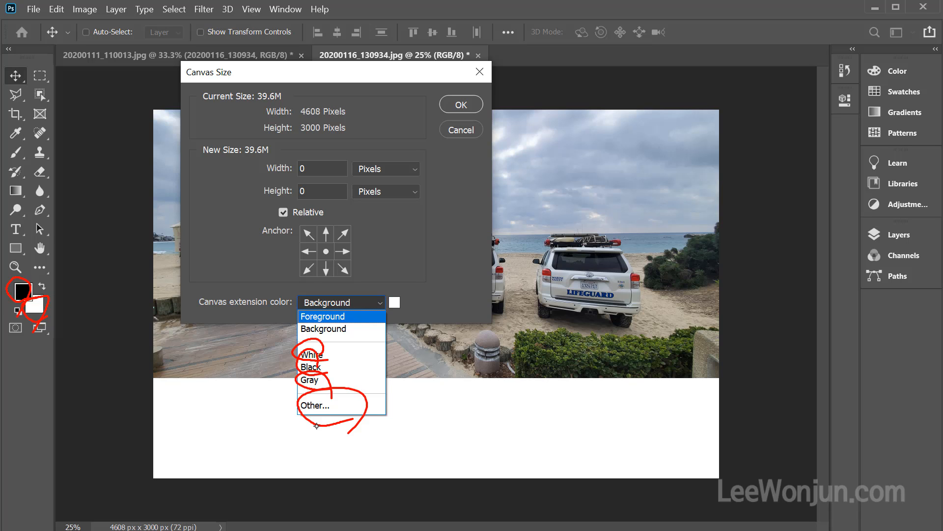
{"action": "left_click_drag", "start_coordinate": [41, 309], "coordinate": [287, 362]}
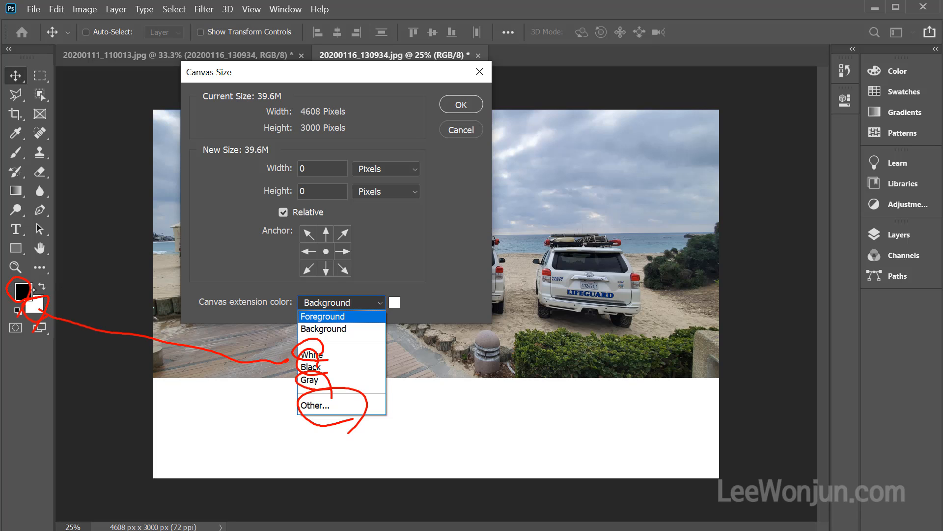
{"action": "mouse_move", "coordinate": [32, 289]}
{"action": "left_mouse_down"}
{"action": "mouse_move", "coordinate": [81, 290]}
{"action": "mouse_move", "coordinate": [253, 371]}
{"action": "mouse_move", "coordinate": [280, 372]}
{"action": "left_mouse_up"}
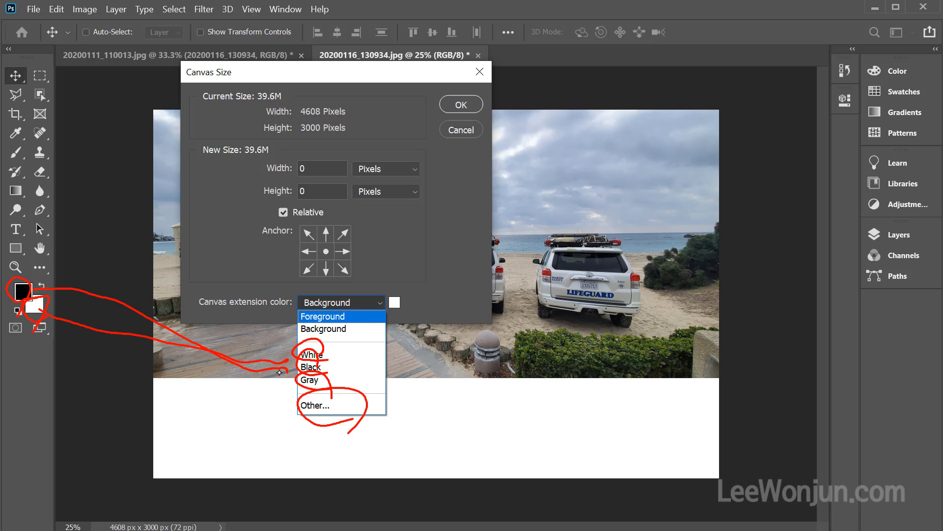
{"action": "key", "text": "Escape"}
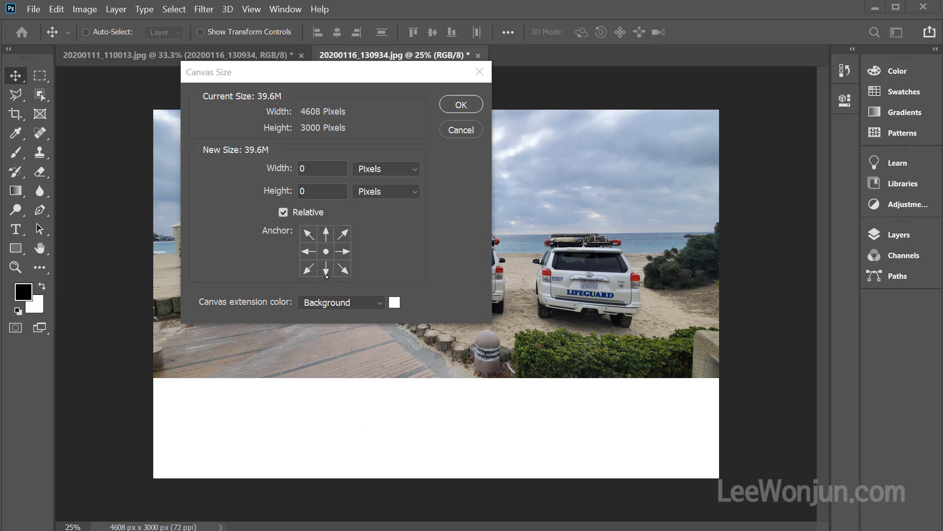
{"action": "left_click", "coordinate": [464, 129]}
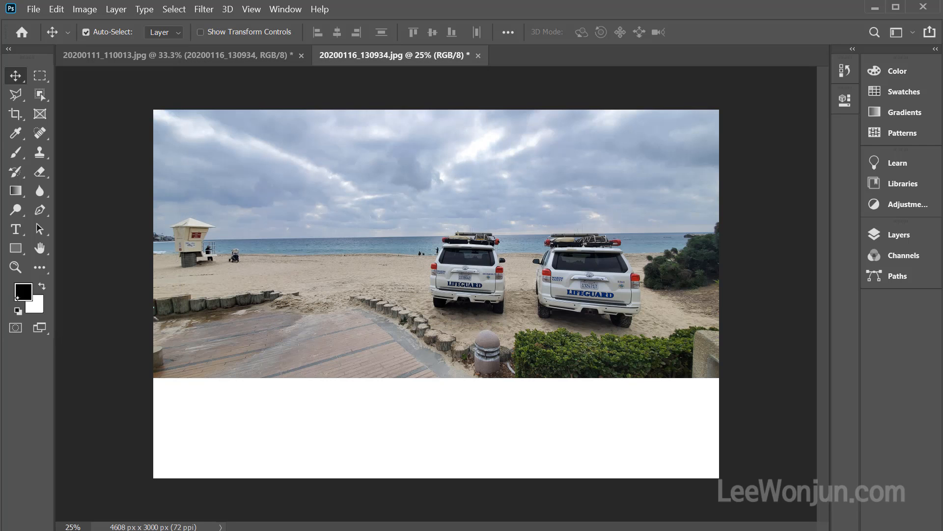
Set the foreground color to red (d63c3c) and the background color to a light green with hue 137
{"action": "key", "text": "i"}
{"action": "left_click", "coordinate": [27, 289]}
{"action": "left_click", "coordinate": [593, 79]}
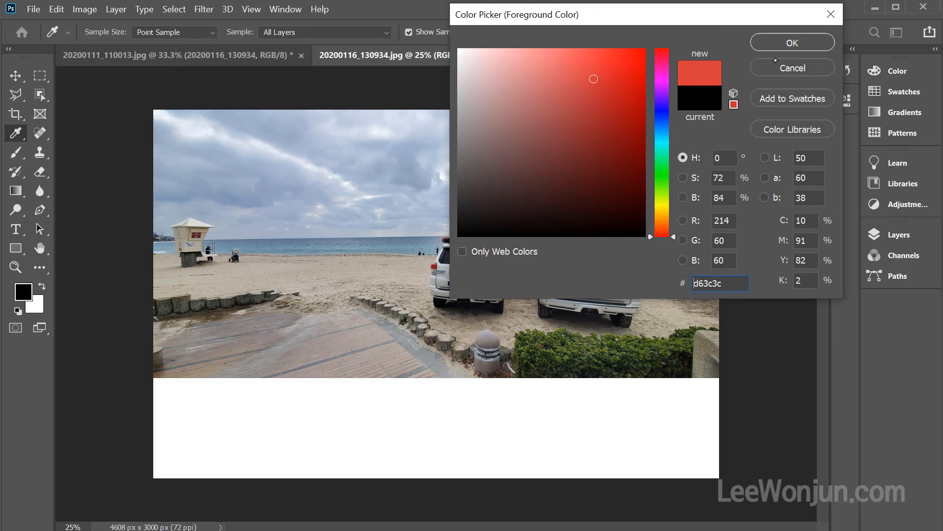
{"action": "left_click", "coordinate": [784, 42]}
{"action": "left_click", "coordinate": [34, 305]}
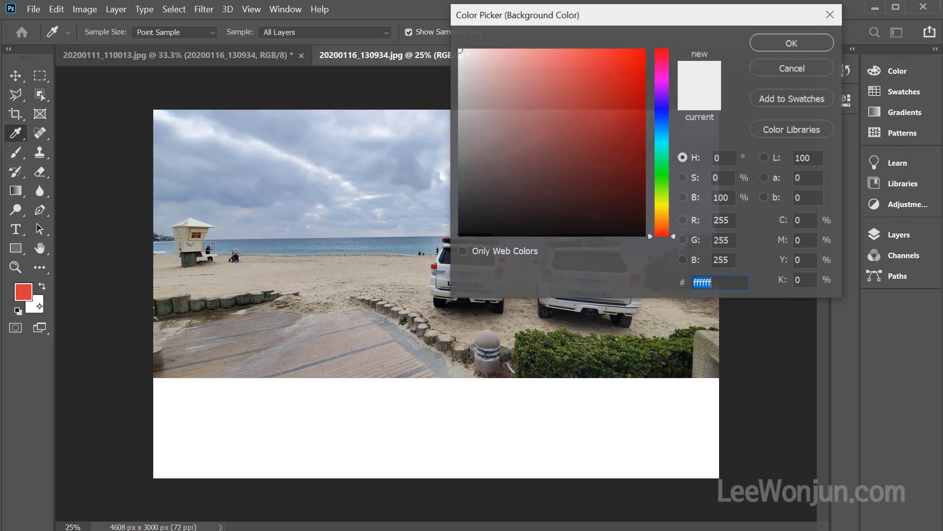
{"action": "left_click", "coordinate": [663, 165]}
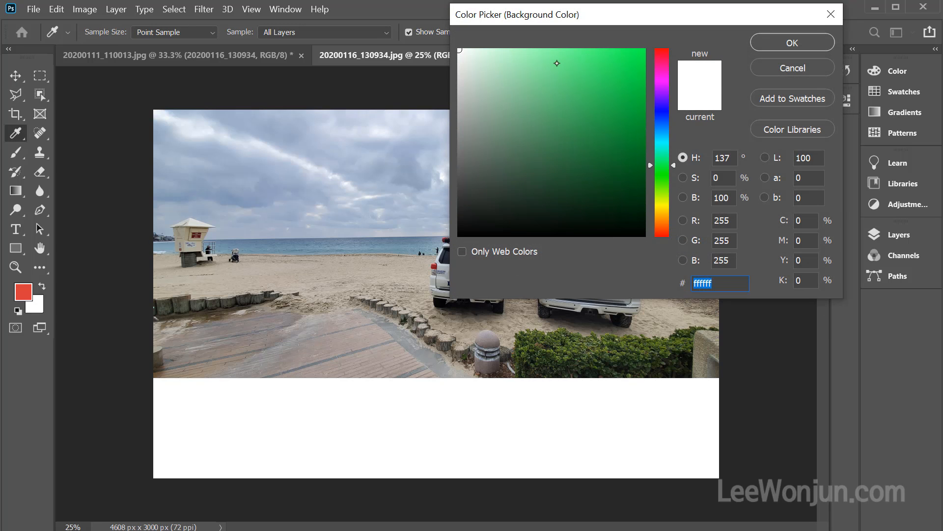
{"action": "left_click", "coordinate": [551, 64]}
{"action": "left_click", "coordinate": [792, 43]}
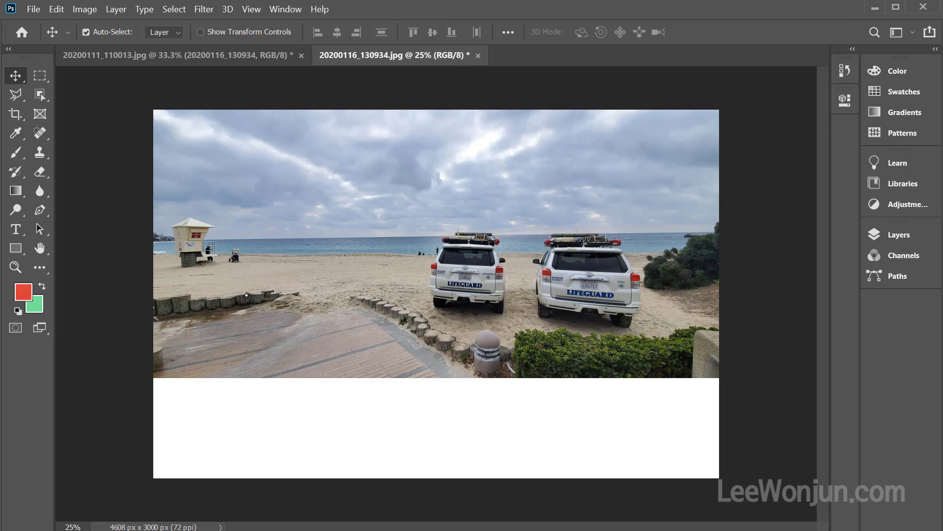
Enlarge the canvas by a relative 200 pixels in width and height from the center, using the background color as extension color
{"action": "key", "text": "ctrl+alt+c"}
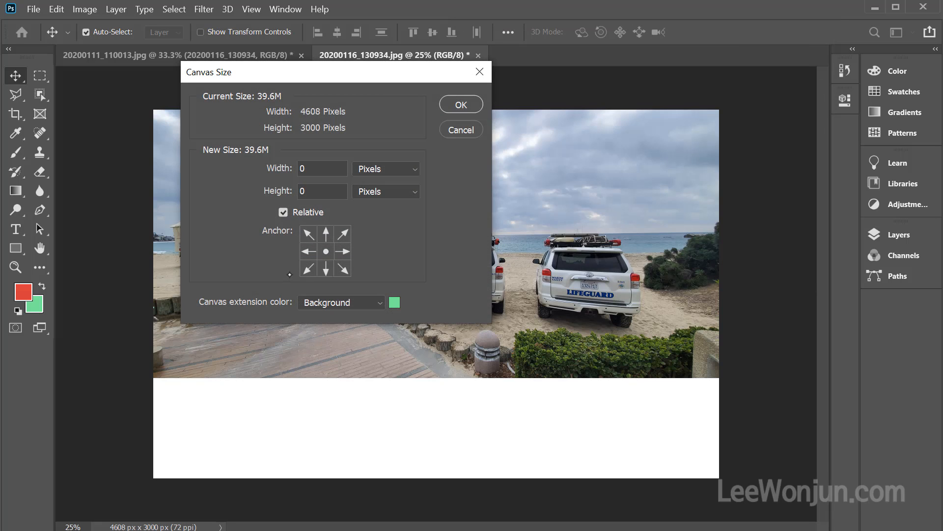
{"action": "double_click", "coordinate": [312, 169]}
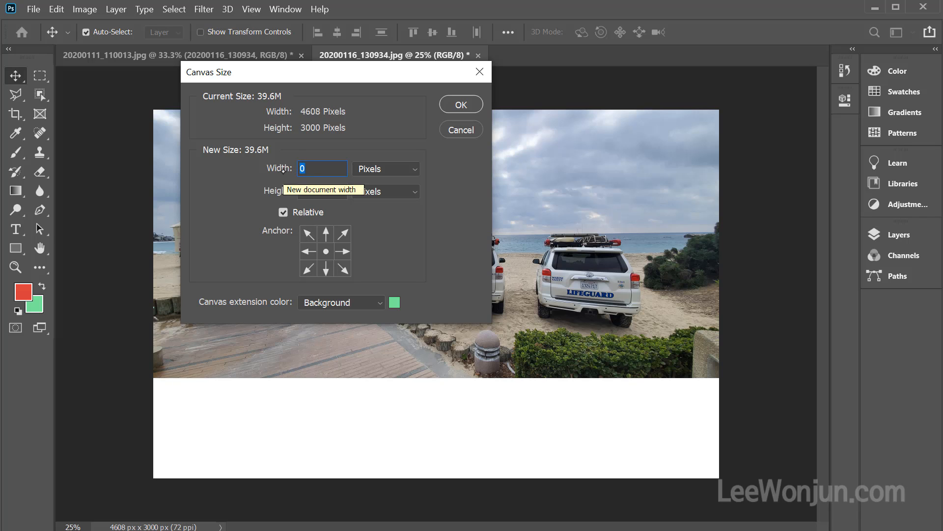
{"action": "type", "text": "200"}
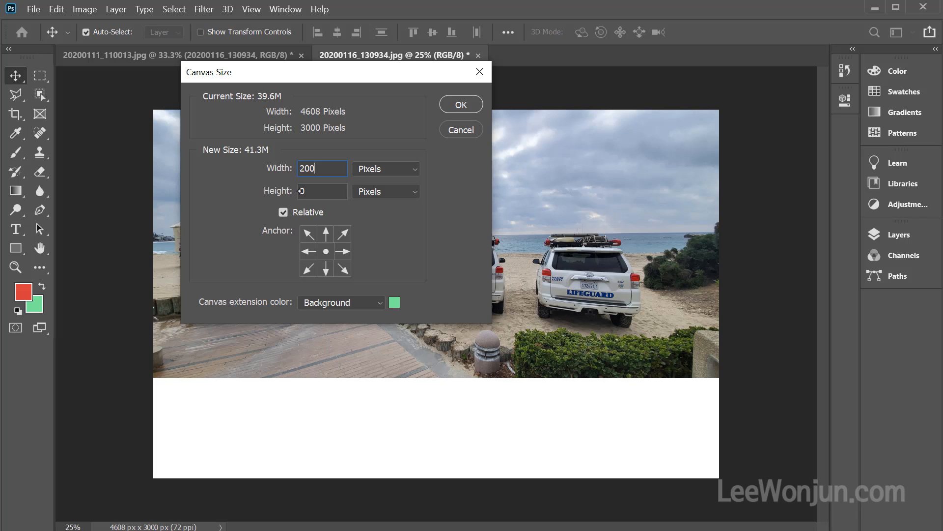
{"action": "key", "text": "Tab"}
{"action": "type", "text": "200"}
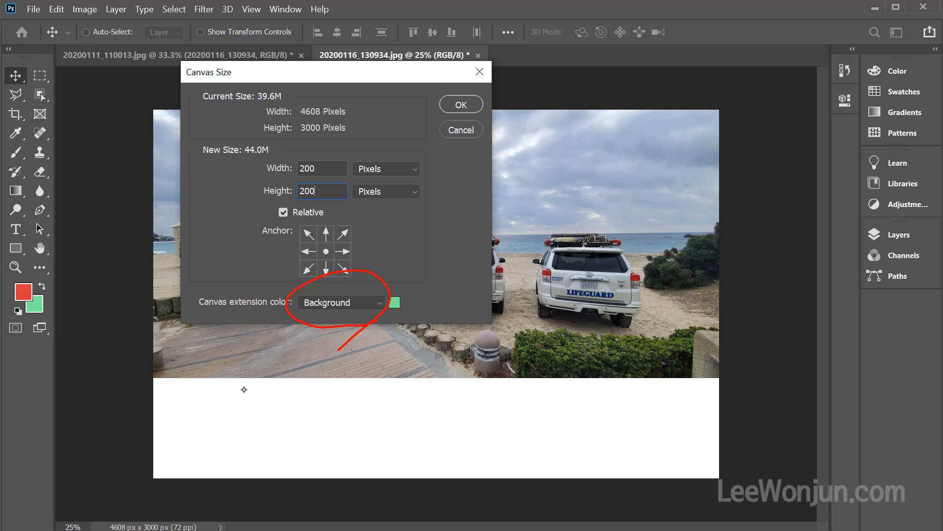
{"action": "mouse_move", "coordinate": [34, 311]}
{"action": "left_mouse_down"}
{"action": "mouse_move", "coordinate": [106, 389]}
{"action": "mouse_move", "coordinate": [255, 374]}
{"action": "mouse_move", "coordinate": [390, 308]}
{"action": "left_mouse_up"}
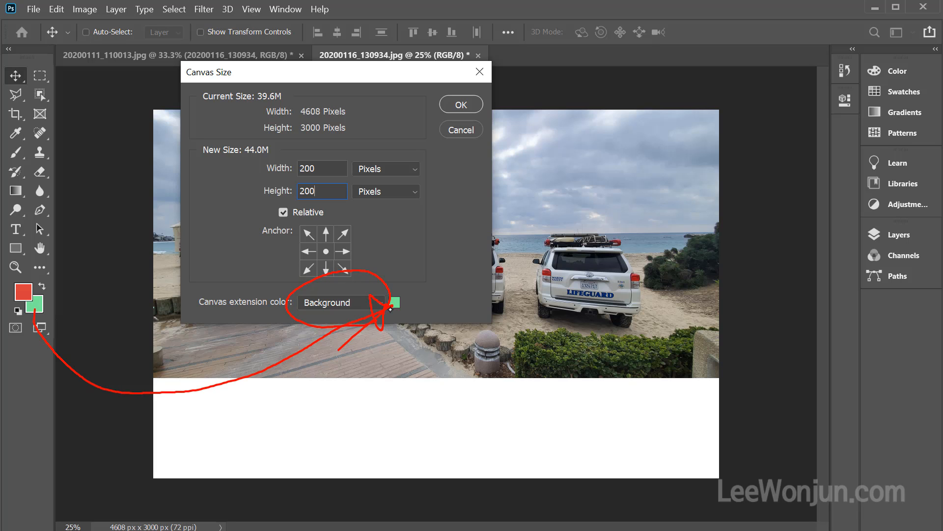
{"action": "left_click_drag", "start_coordinate": [29, 304], "coordinate": [302, 324]}
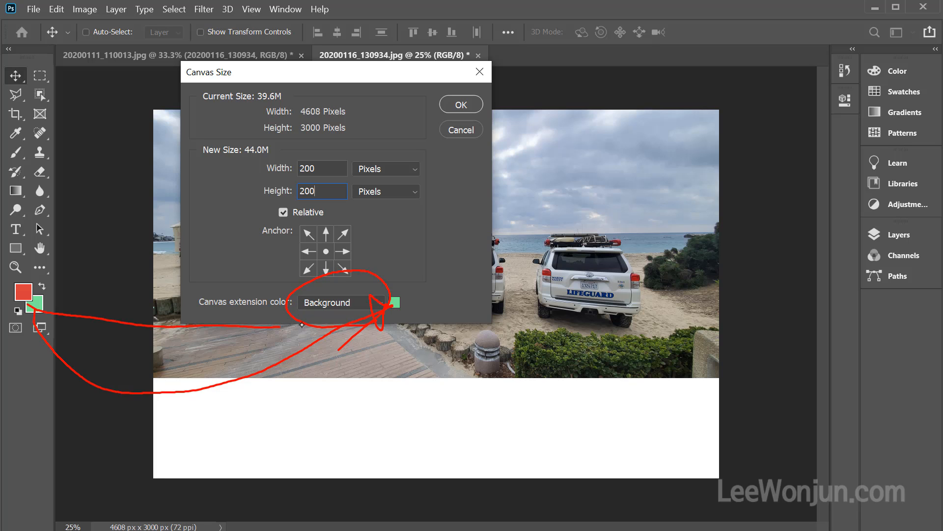
{"action": "key", "text": "Escape"}
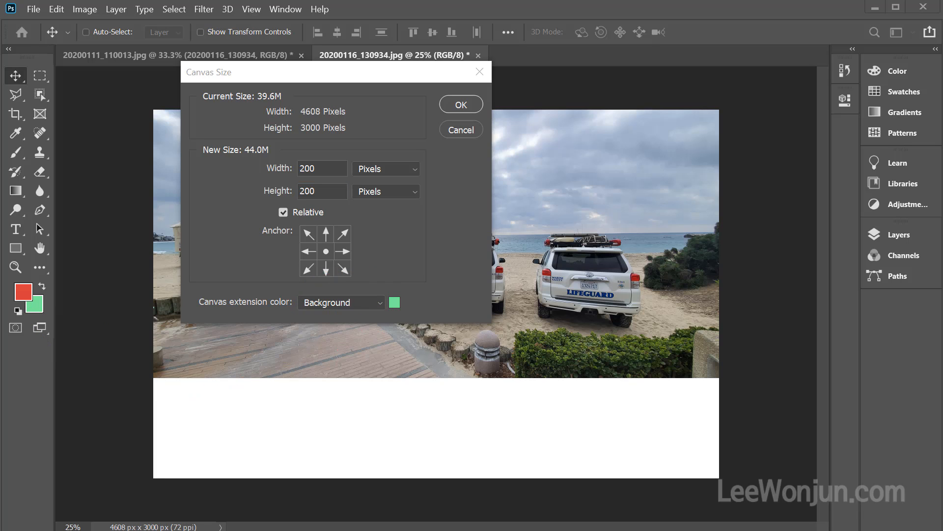
{"action": "left_click", "coordinate": [463, 104]}
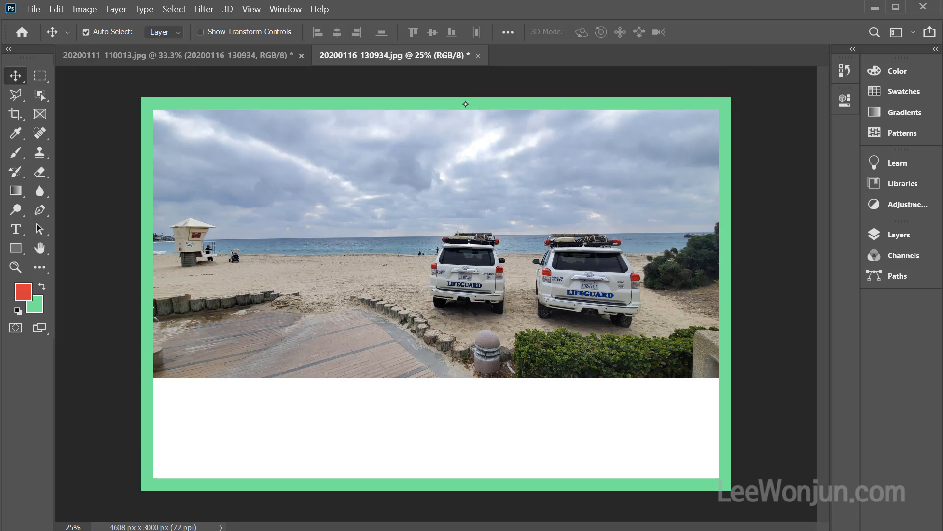
{"action": "left_click_drag", "start_coordinate": [416, 103], "coordinate": [393, 127]}
{"action": "left_click_drag", "start_coordinate": [360, 488], "coordinate": [379, 498]}
{"action": "mouse_move", "coordinate": [152, 350]}
{"action": "left_mouse_down"}
{"action": "mouse_move", "coordinate": [138, 317]}
{"action": "mouse_move", "coordinate": [142, 344]}
{"action": "left_mouse_up"}
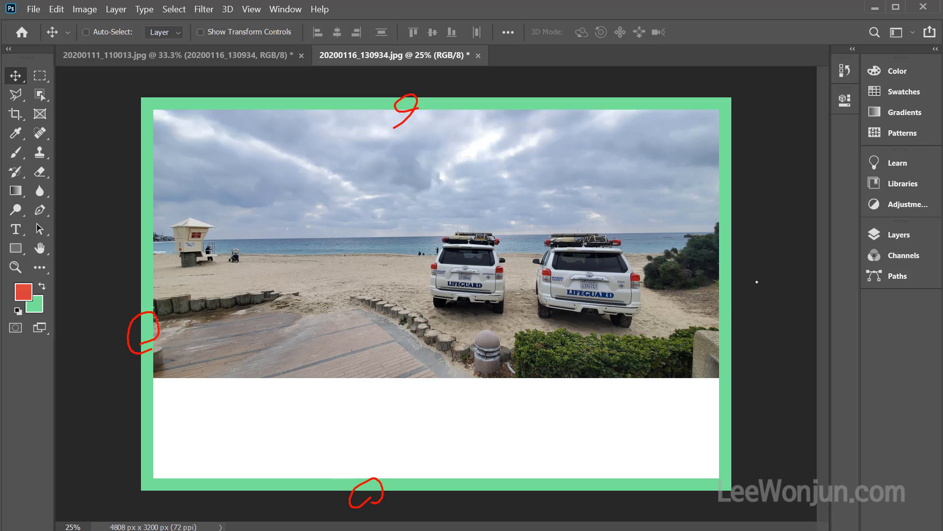
{"action": "mouse_move", "coordinate": [726, 304]}
{"action": "left_mouse_down"}
{"action": "mouse_move", "coordinate": [737, 261]}
{"action": "mouse_move", "coordinate": [735, 304]}
{"action": "left_mouse_up"}
{"action": "mouse_move", "coordinate": [30, 300]}
{"action": "left_mouse_down"}
{"action": "mouse_move", "coordinate": [32, 317]}
{"action": "mouse_move", "coordinate": [140, 364]}
{"action": "mouse_move", "coordinate": [144, 389]}
{"action": "left_mouse_up"}
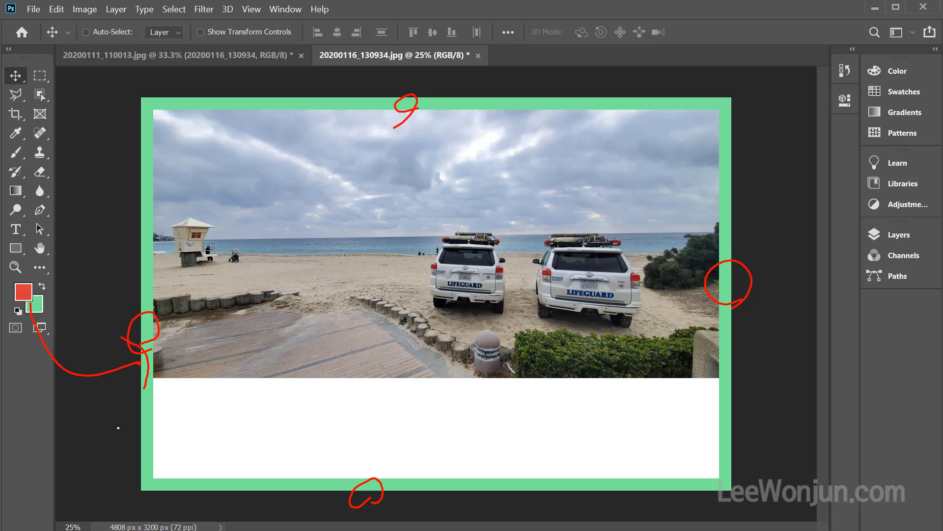